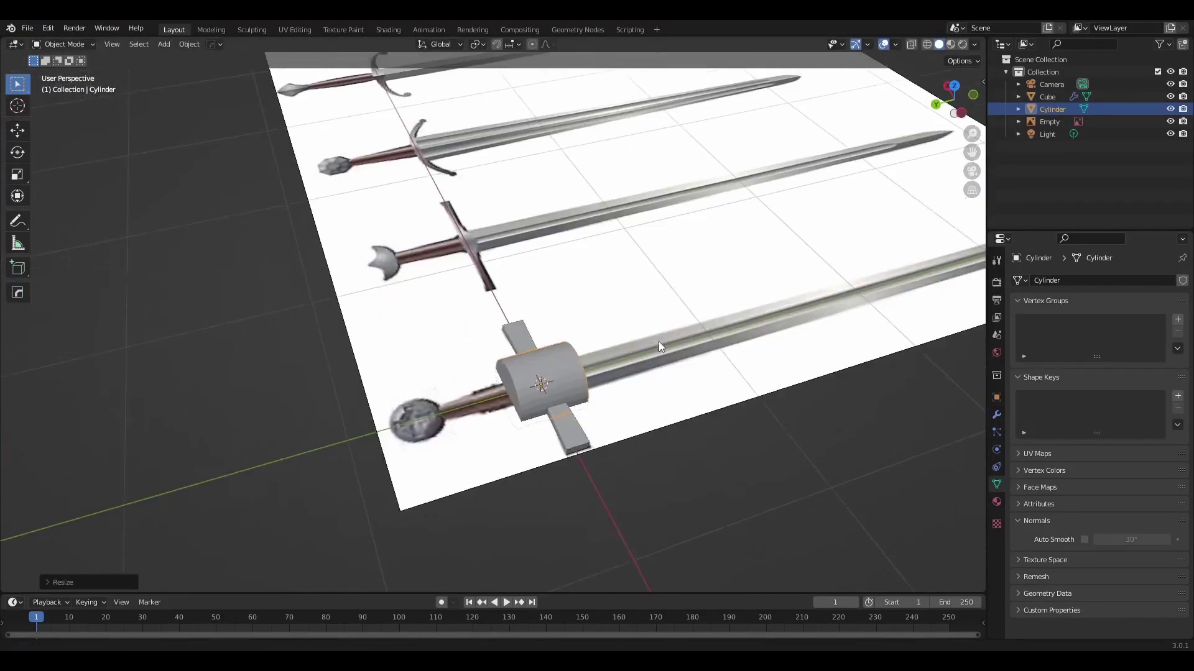
From top view, add a sphere and a cylinder mesh for the pommel.
key("KP_7")
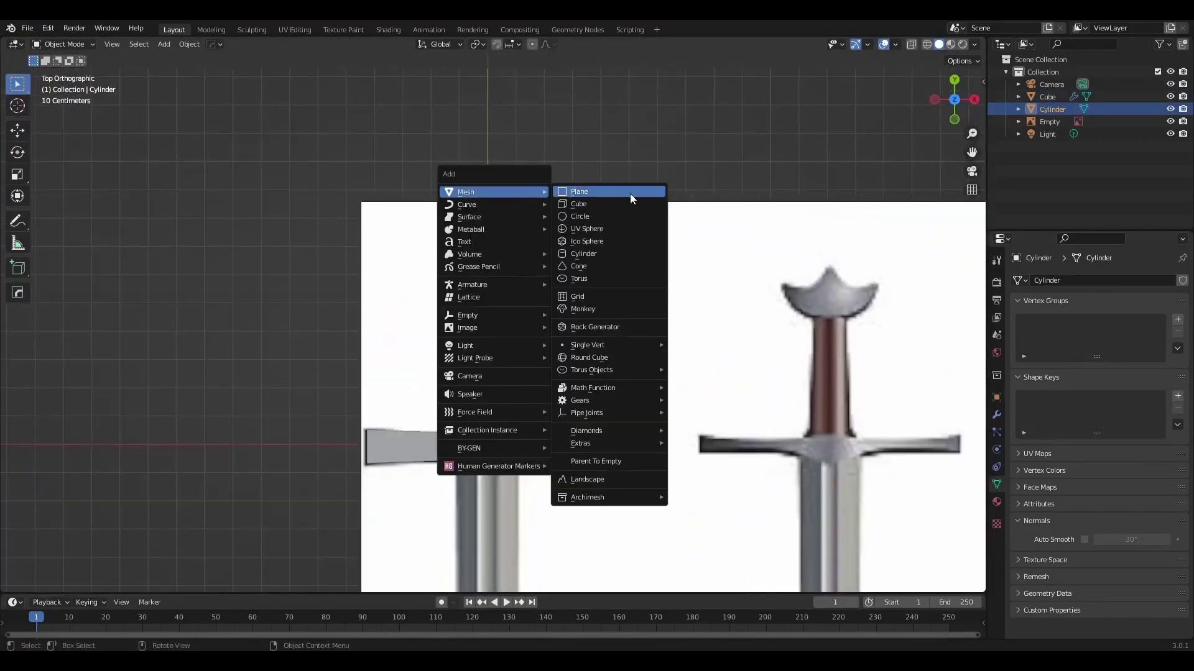
left_click(622, 228)
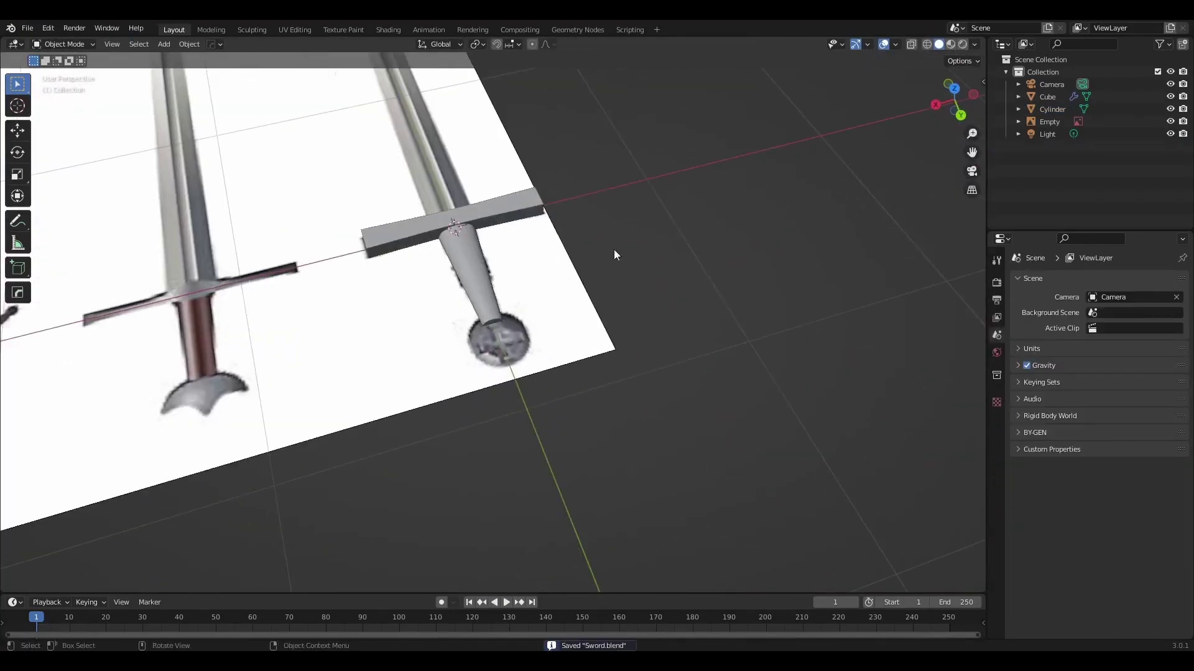
left_click(684, 303)
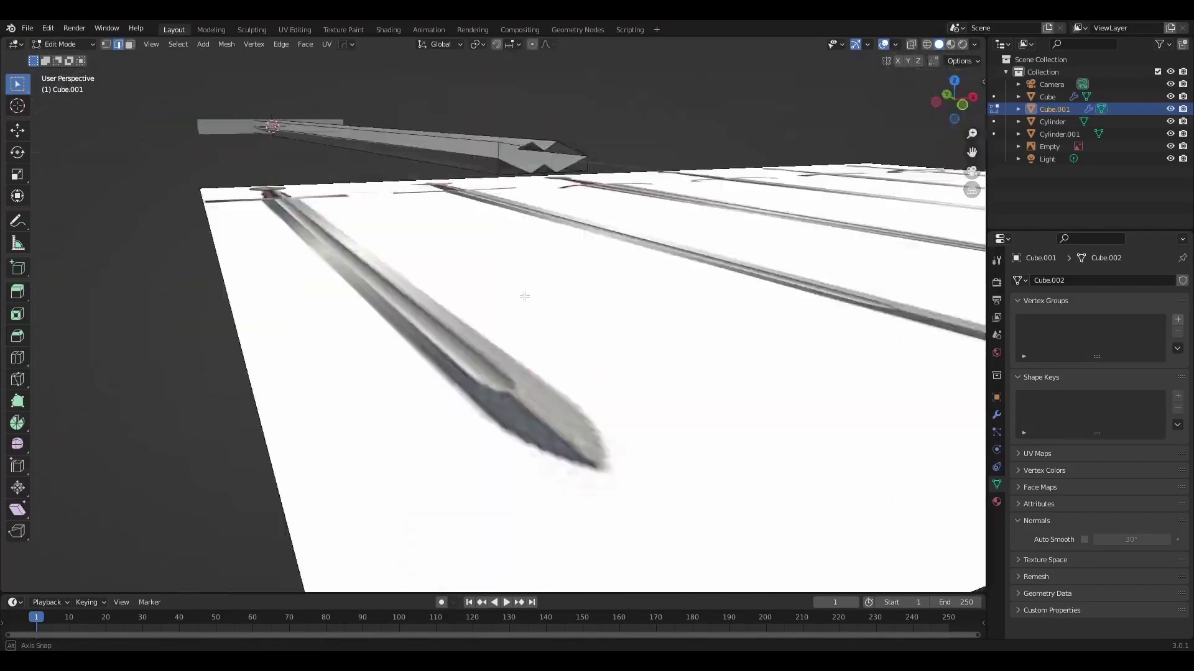
Leave Edit Mode, then stretch the blade along Z and narrow it along X.
middle_click_drag(663, 365, 655, 319)
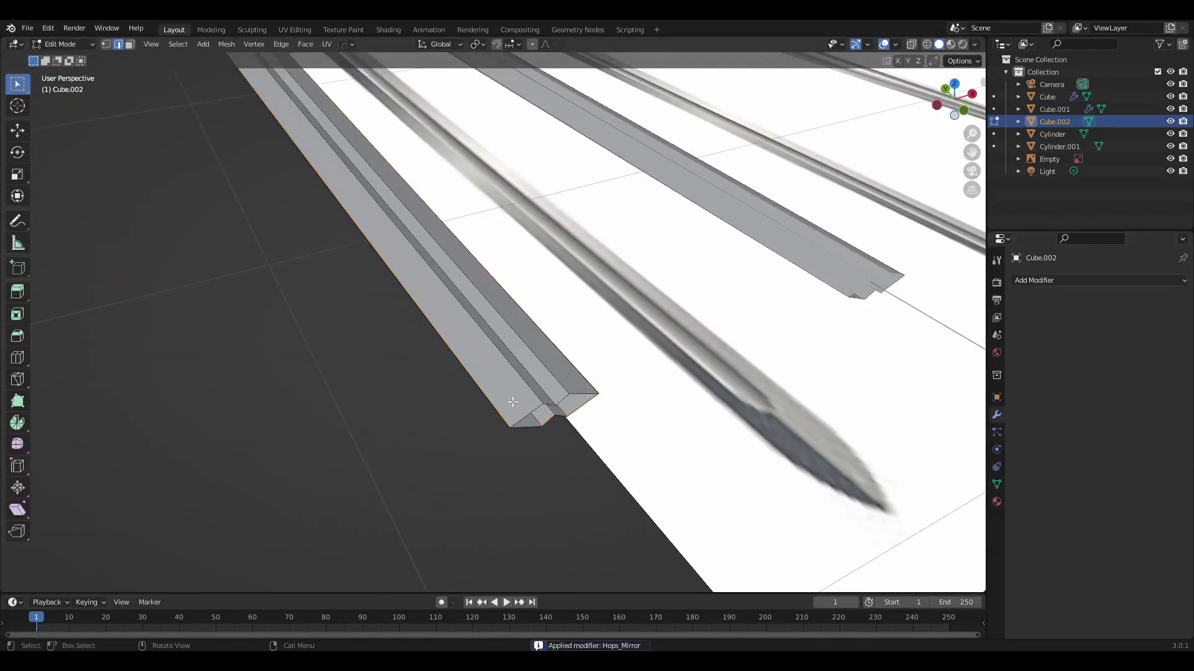
middle_click_drag(512, 402, 657, 469)
key("Tab")
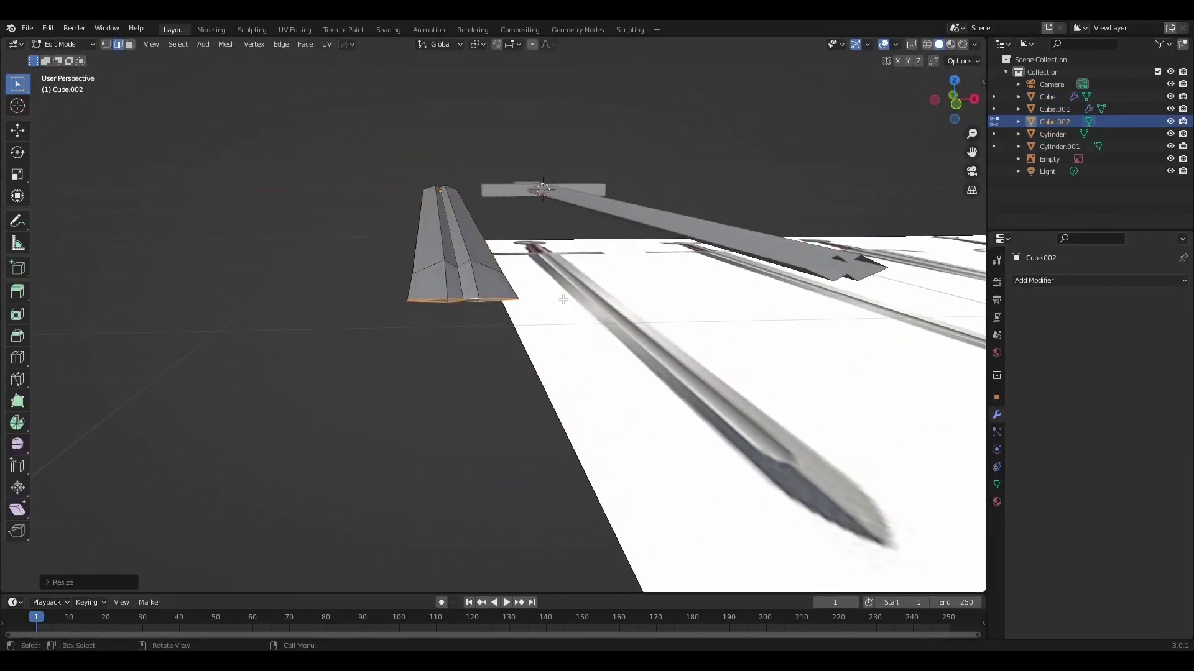
key("s")
key("z")
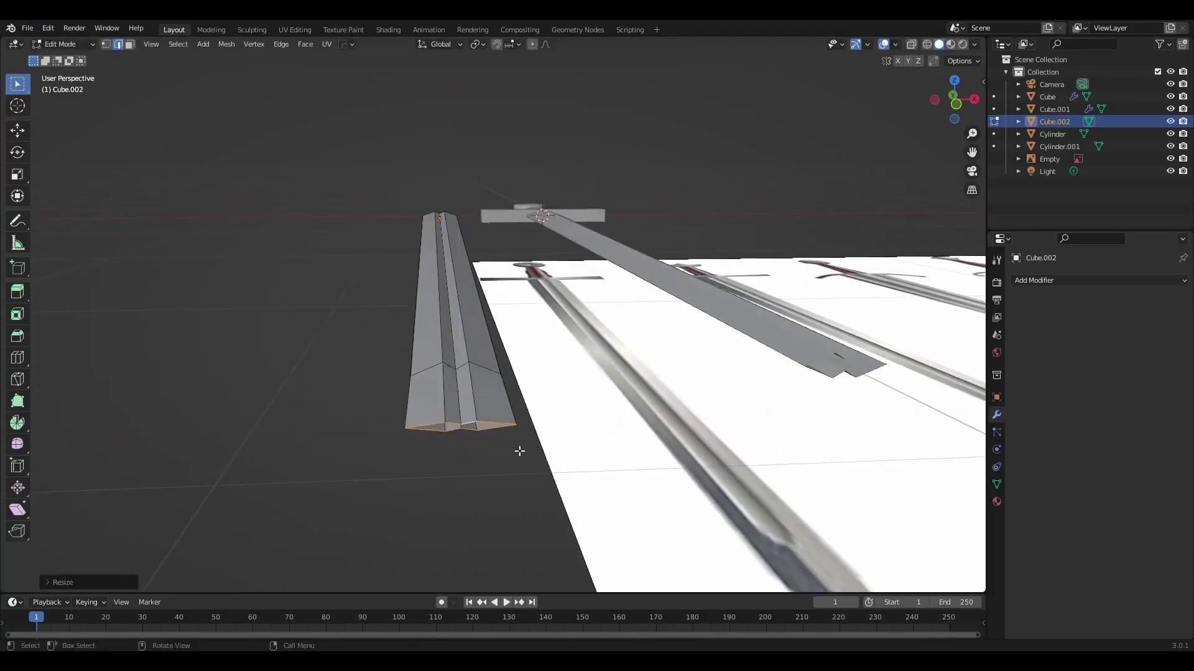
key("s")
key("x")
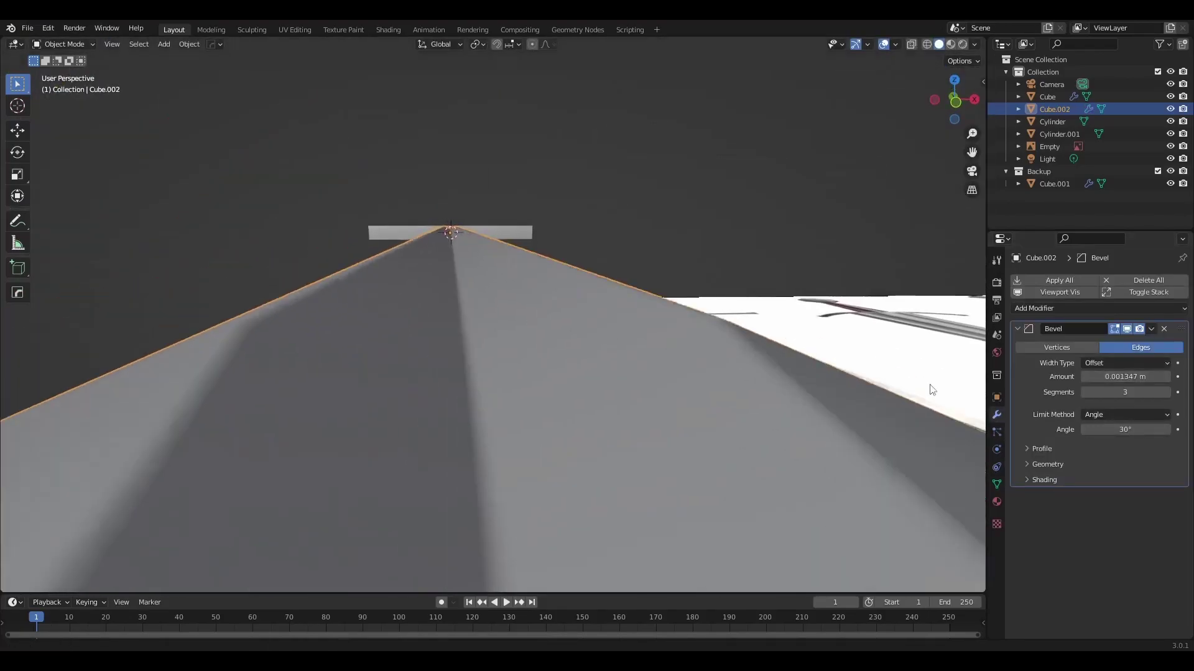
Resize the pommel disc and bevel its edges with HOps Bevel.
key("s")
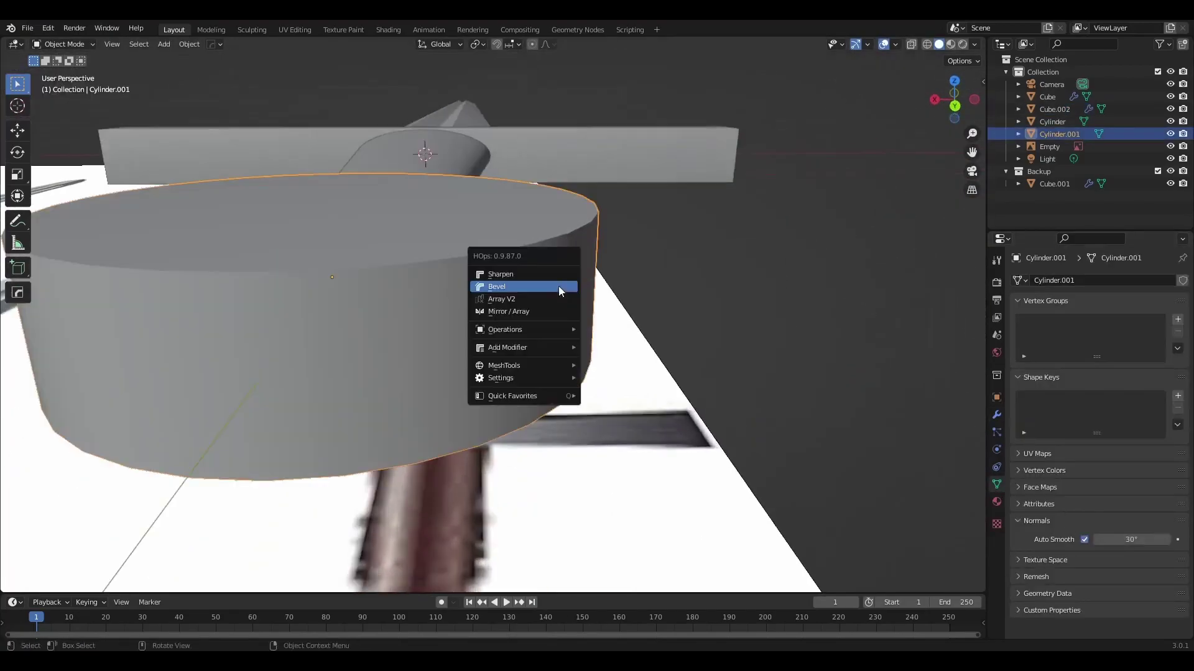
left_click(559, 287)
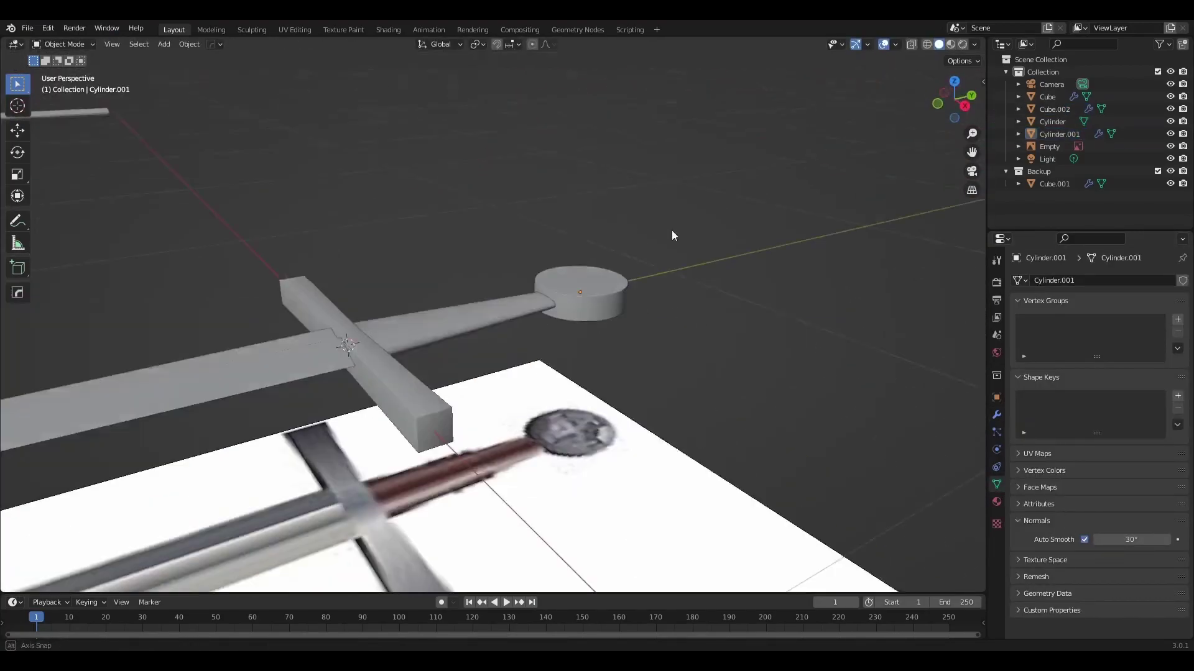
middle_click_drag(672, 235, 725, 431)
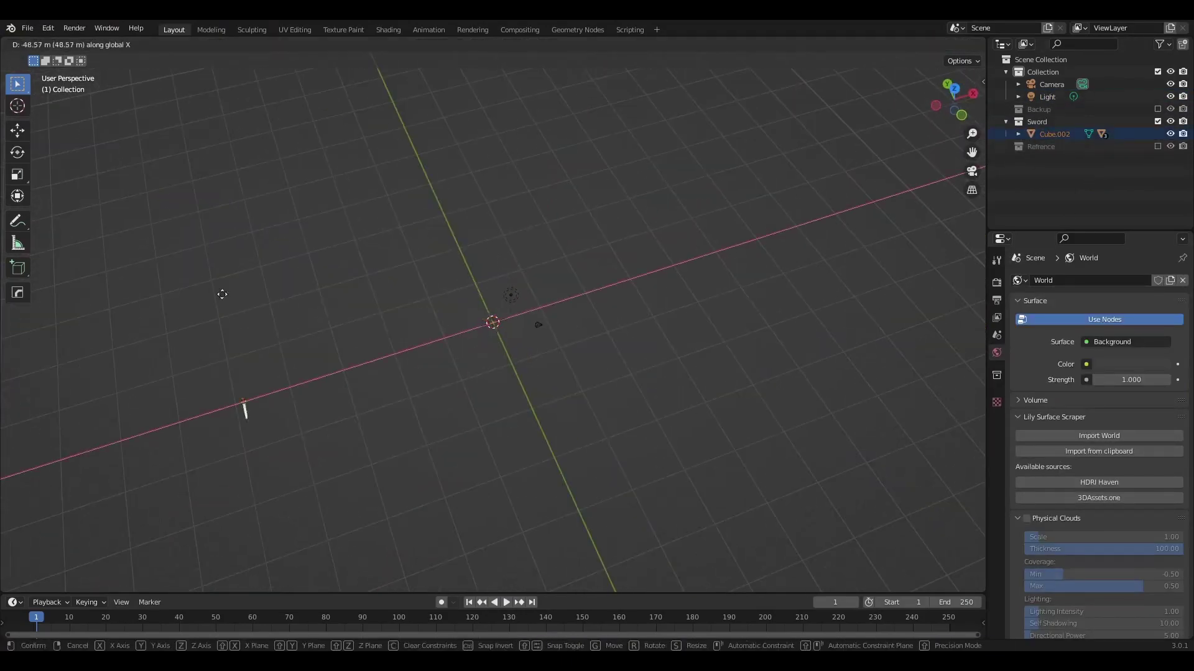
In camera view, reduce the render height to 817 pixels.
key("KP_0")
key("n")
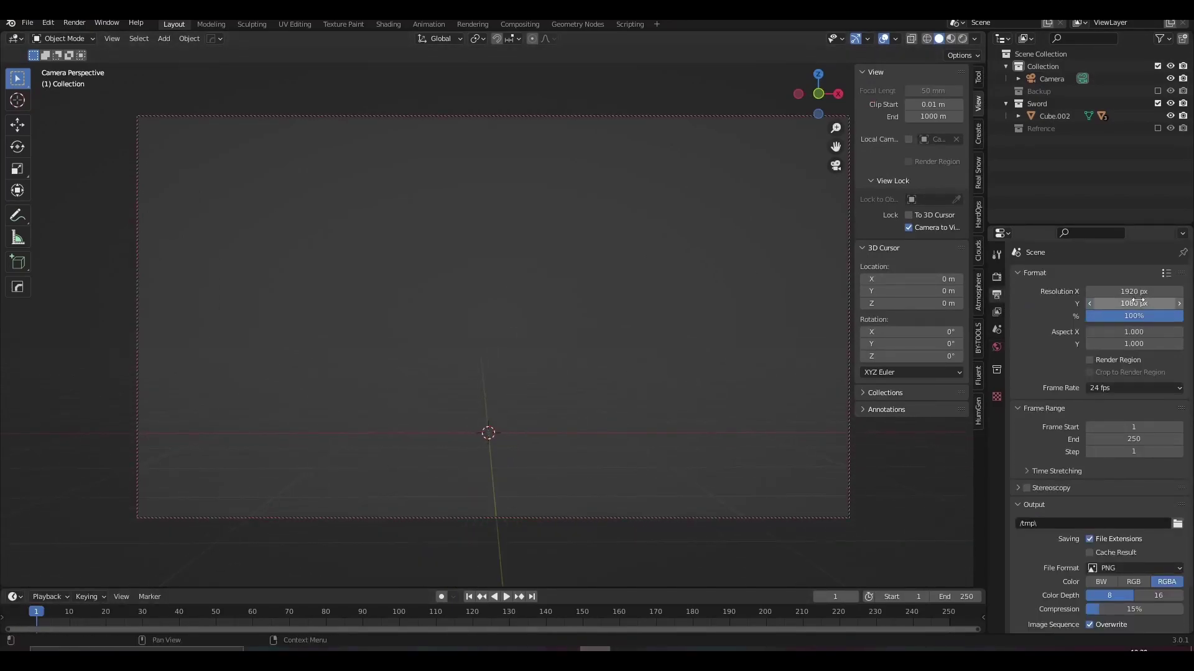
left_click_drag(1136, 302, 1141, 302)
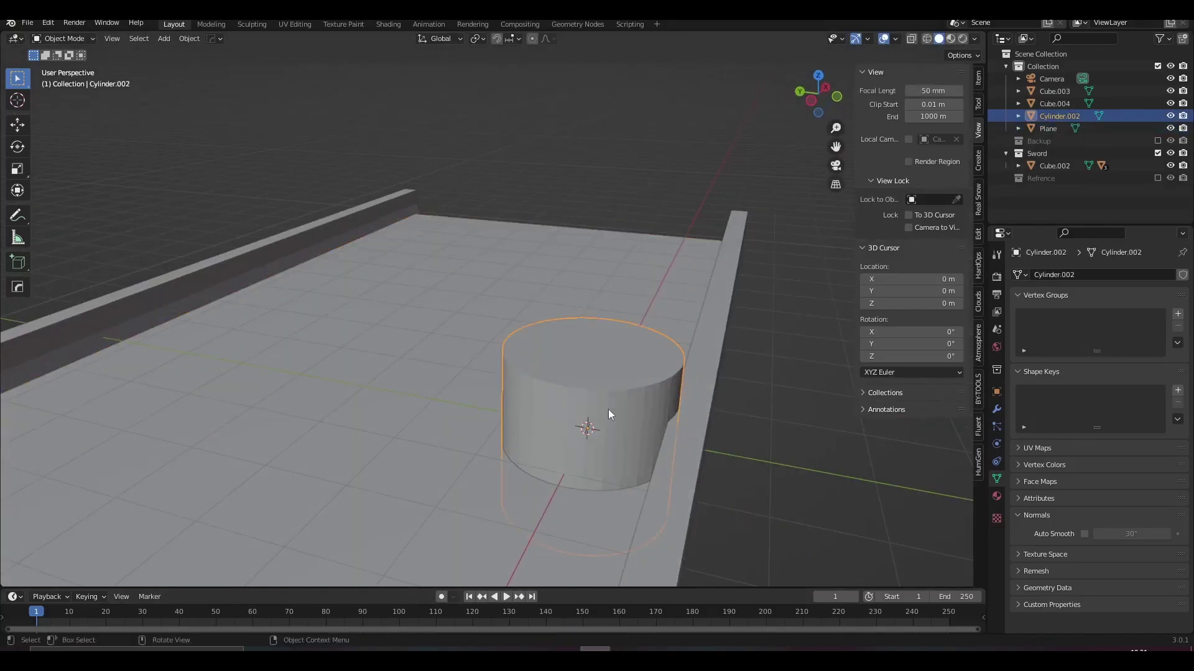
From the side view, scale the selected cylinder while excluding the Y axis.
key("ctrl+KP_3")
key("s")
key("shift+y")
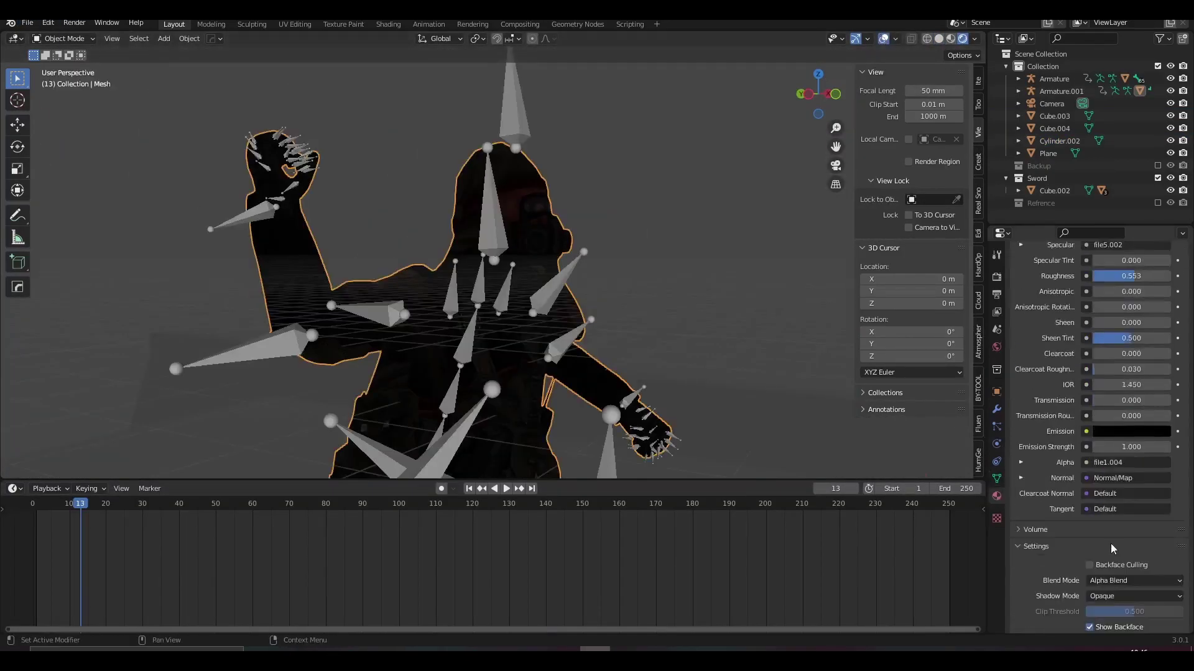
Rotate the sword about its own Z axis to place it in the fighter's hand.
middle_click_drag(576, 229, 628, 179)
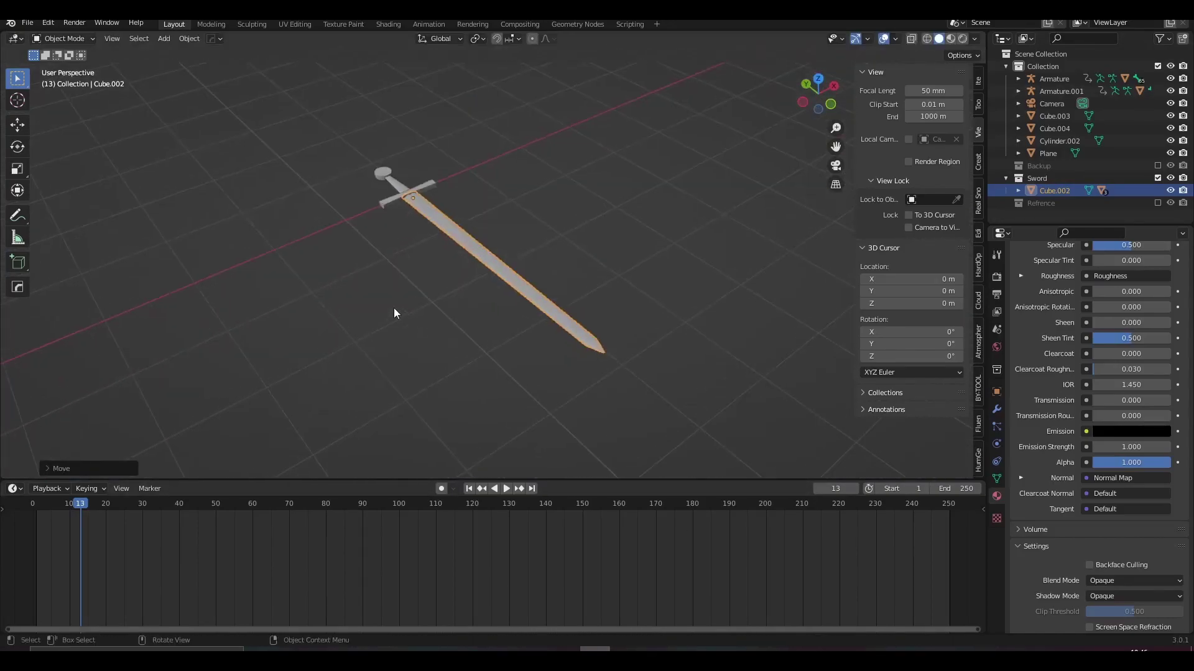
key("r")
key("z")
key("z")
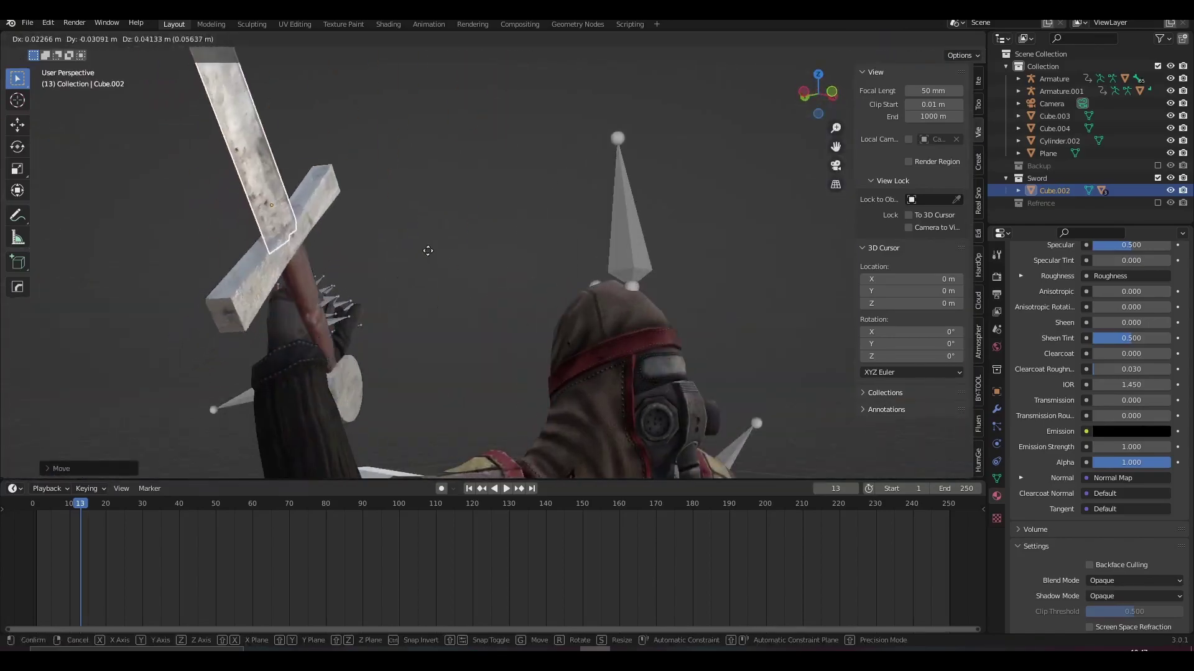
left_click(428, 250)
Parent the sword to the hooded fighter's right-hand bone.
mouse_move(428, 250)
middle_mouse_down()
mouse_move(433, 303)
mouse_move(449, 226)
middle_mouse_up()
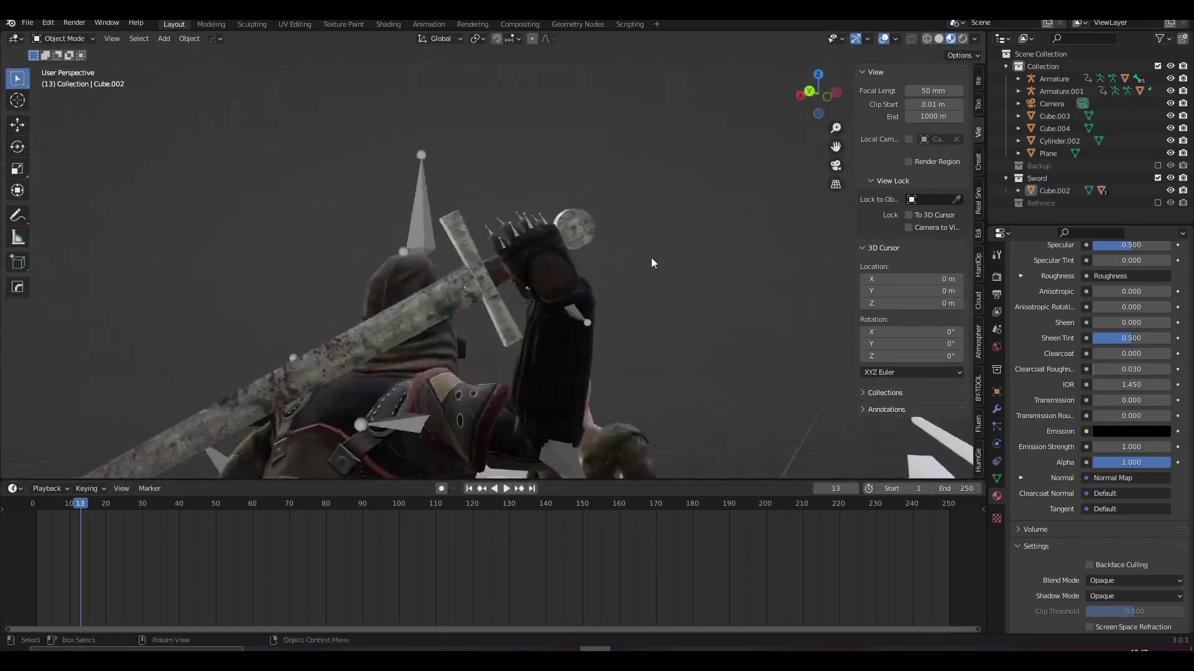
middle_click_drag(651, 263, 551, 363)
left_click(585, 268)
mouse_move(585, 268)
middle_mouse_down()
mouse_move(416, 322)
mouse_move(622, 348)
mouse_move(326, 400)
mouse_move(530, 405)
mouse_move(537, 334)
mouse_move(588, 239)
middle_mouse_up()
key("ctrl+Tab")
left_click(632, 352)
left_click(613, 379)
key("ctrl+Tab")
left_click(535, 313)
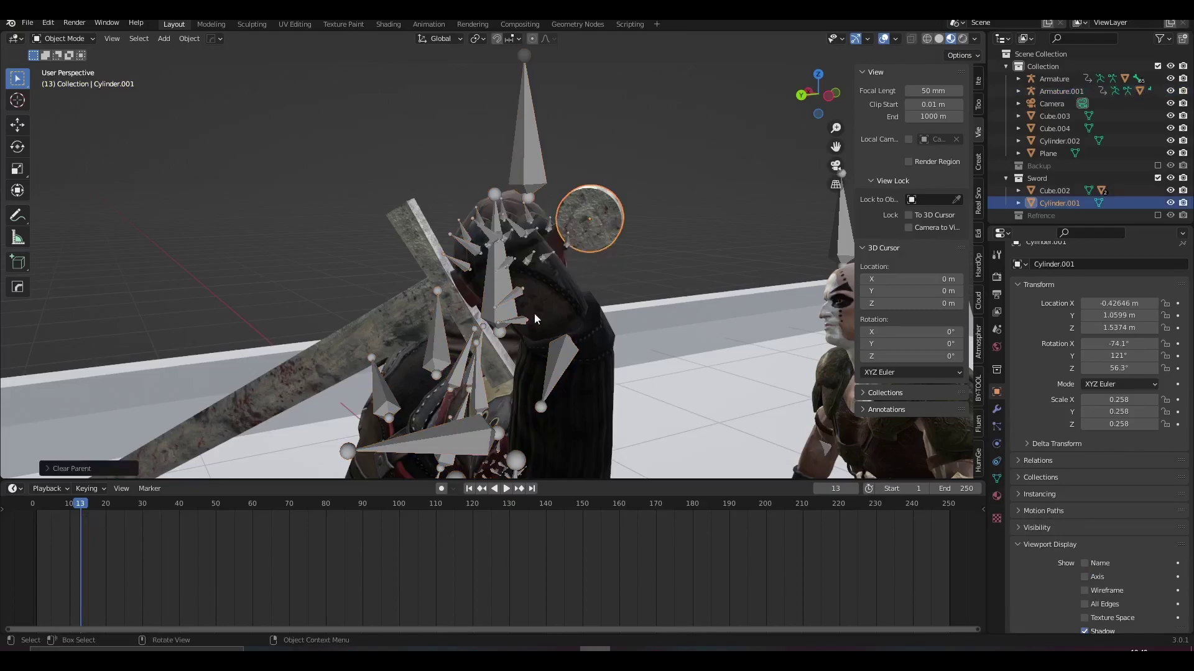
mouse_move(534, 313)
middle_mouse_down()
mouse_move(345, 341)
mouse_move(608, 285)
mouse_move(441, 321)
middle_mouse_up()
key("ctrl+Tab")
left_click(440, 321)
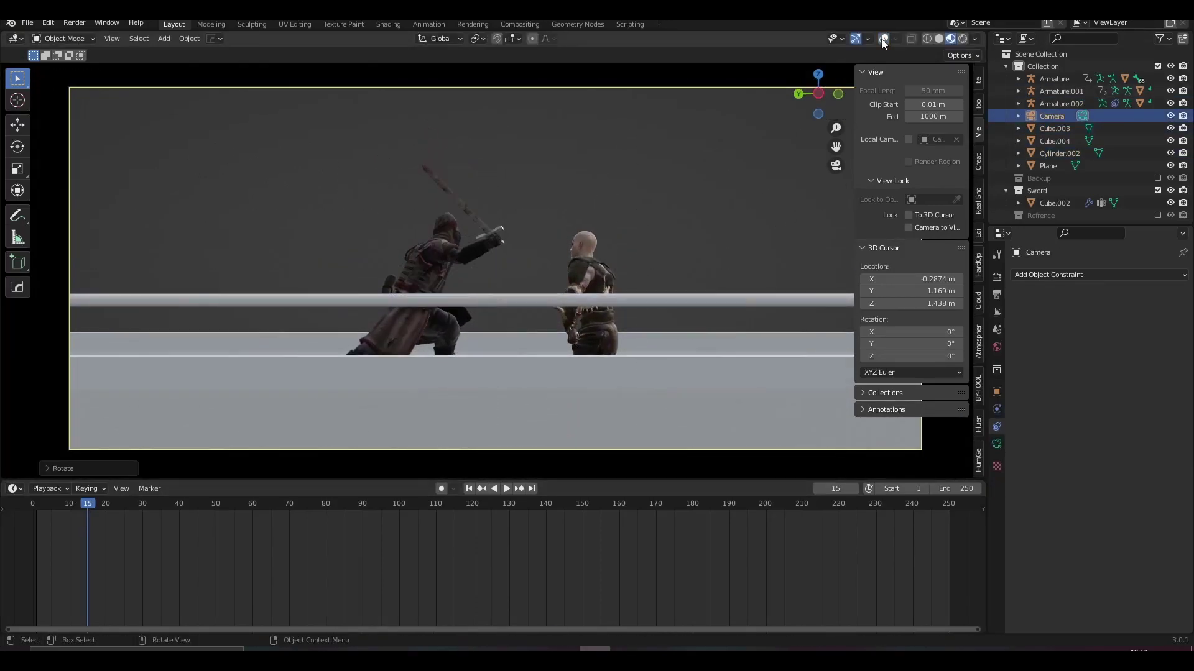
Dolly the camera forward along Z toward the fighters.
key("g")
key("z")
key("z")
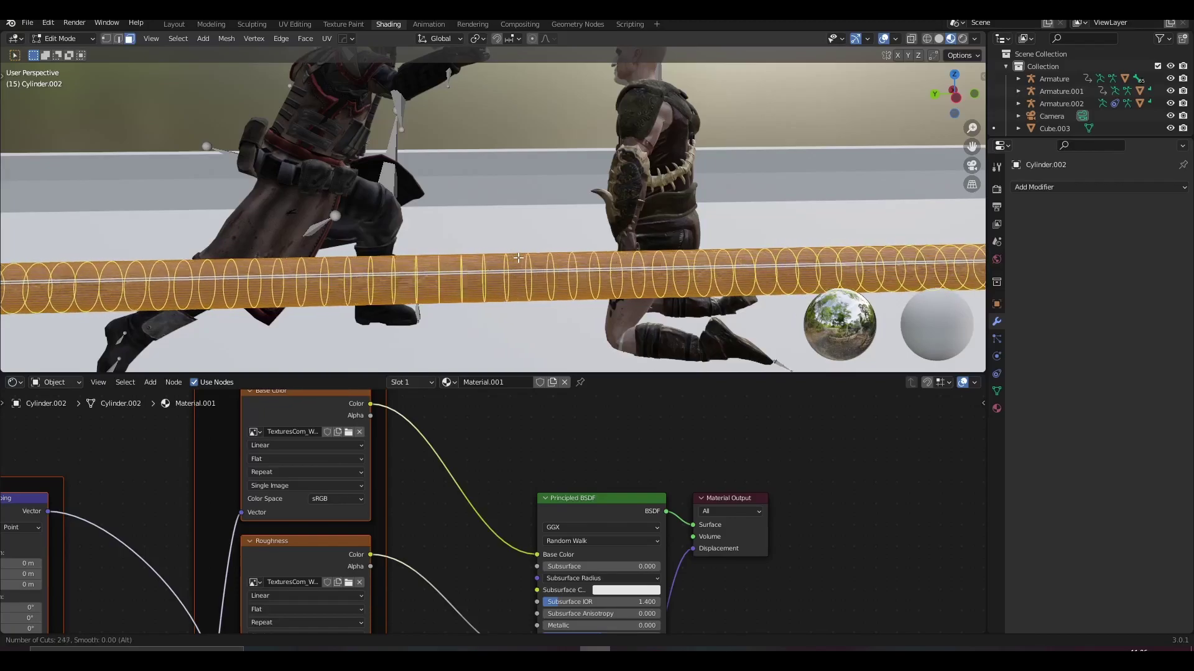
Displace the rail with a wood height image at strength 0.01, and save.
middle_click_drag(519, 262, 396, 230)
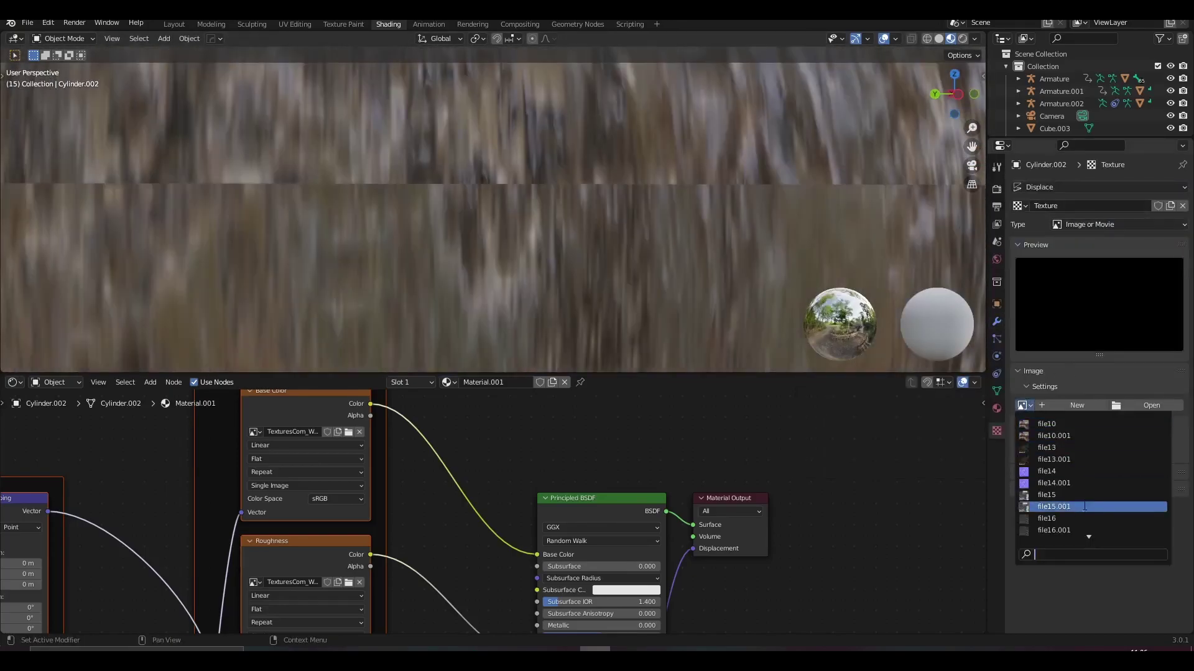
left_click(1076, 484)
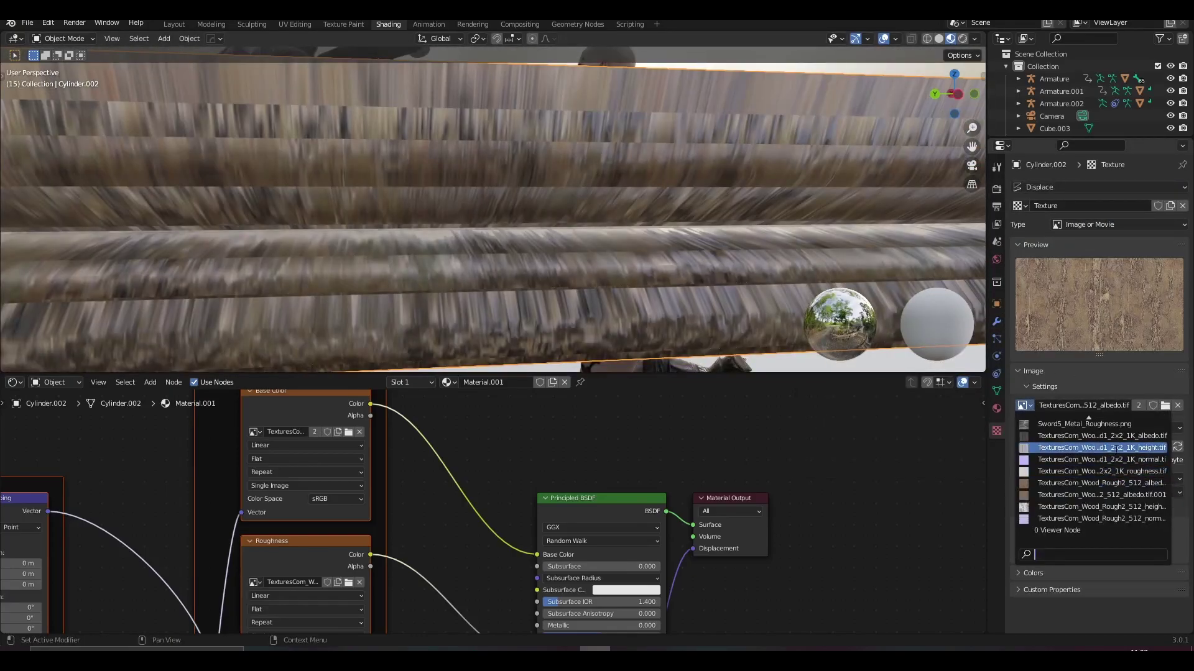
left_click(1118, 447)
left_click(1101, 506)
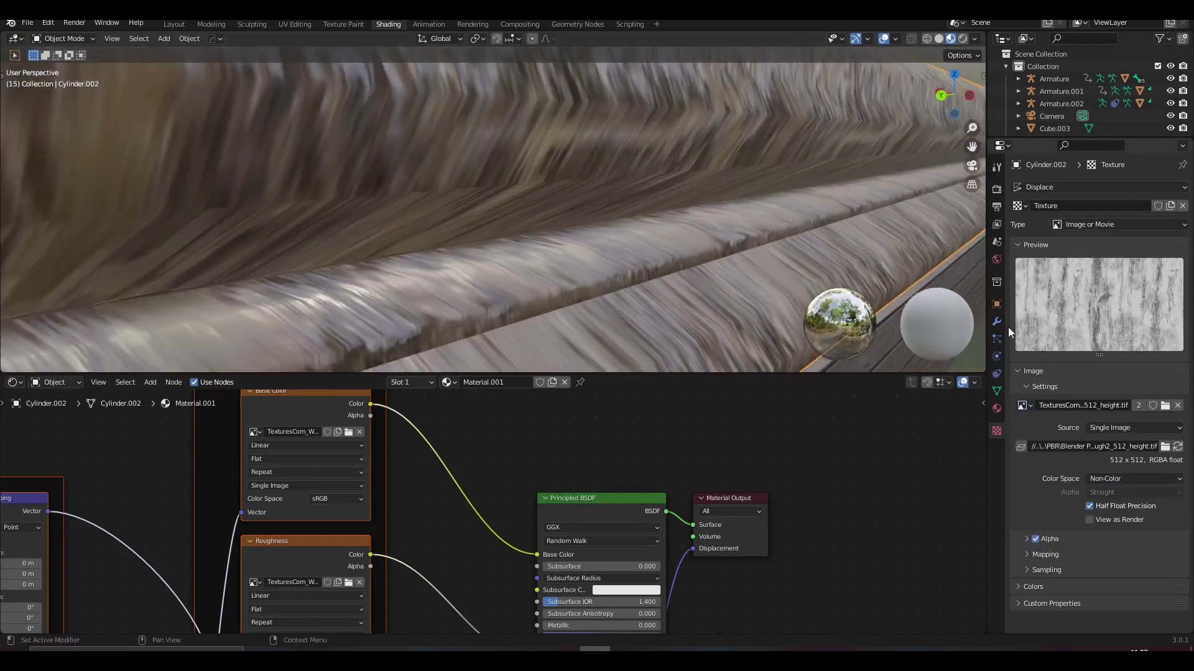
left_click(996, 322)
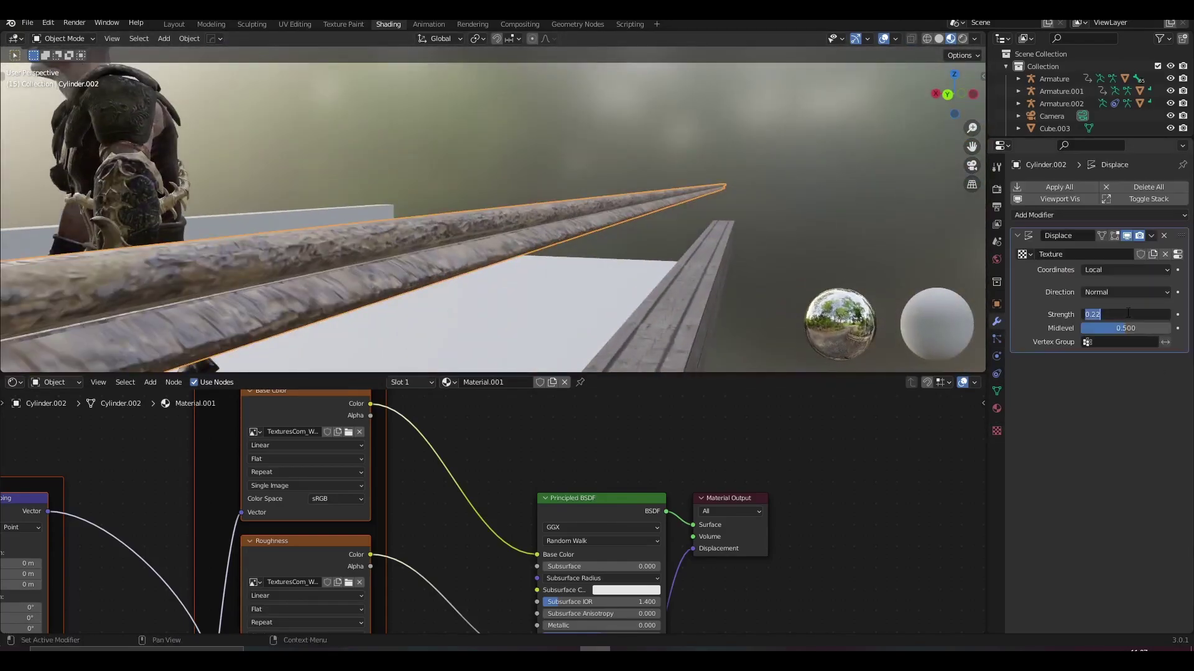
double_click(1137, 311)
type("0.01")
key("Return")
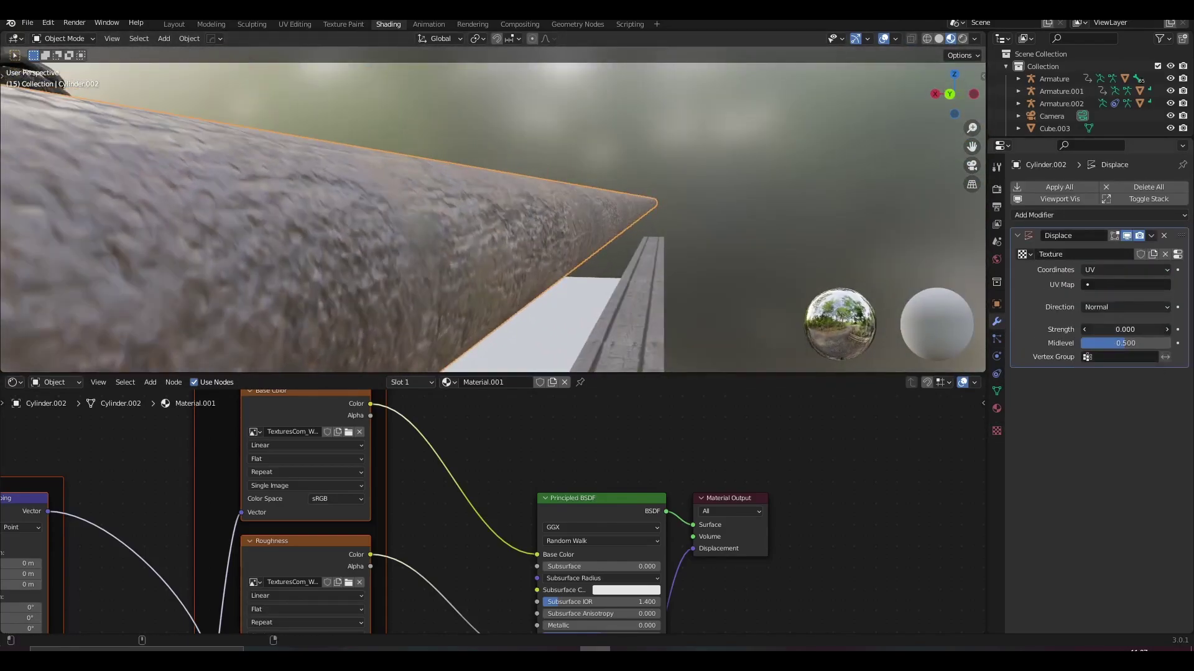
middle_click_drag(870, 299, 769, 309)
mouse_move(684, 211)
middle_mouse_down()
mouse_move(626, 163)
mouse_move(637, 179)
middle_mouse_up()
key("ctrl+s")
Try loop cuts across the wooden wall in Edit Mode, then abandon them.
left_click(581, 254)
mouse_move(581, 254)
middle_mouse_down()
mouse_move(760, 173)
mouse_move(667, 235)
middle_mouse_up()
key("Tab")
key("ctrl+r")
left_click(568, 245)
key("ctrl+r")
scroll(759, 174, "up", 7)
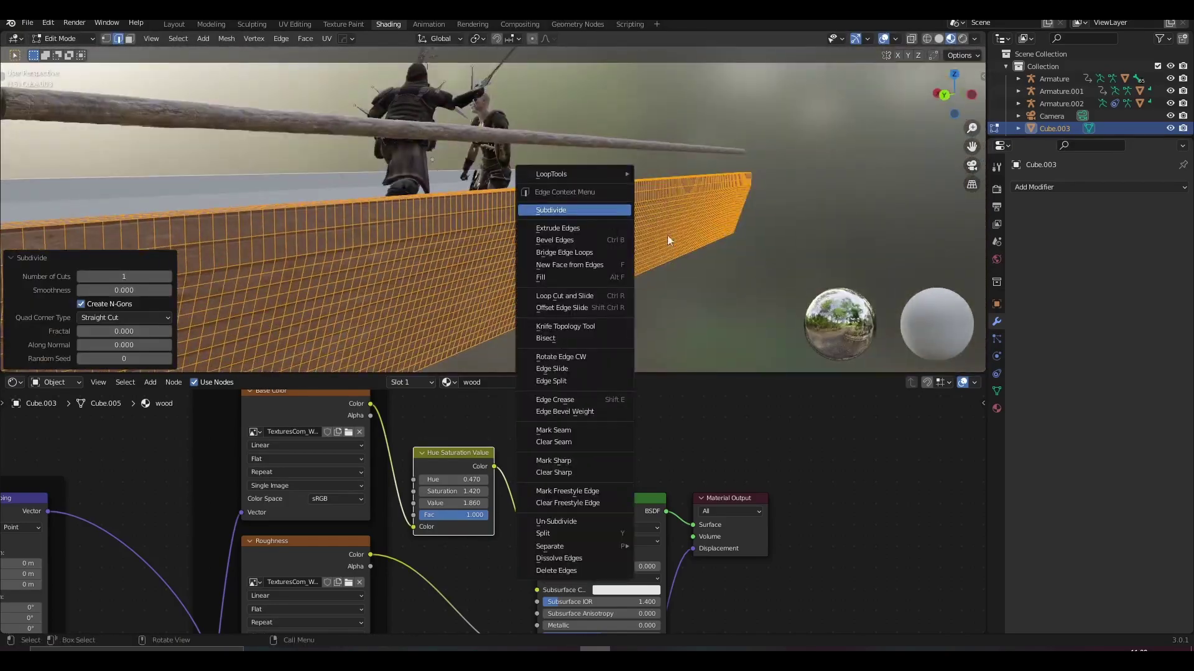
key("Tab")
Add a Displace modifier to the wall using the wood normal image, then delete the selection.
left_click(1094, 186)
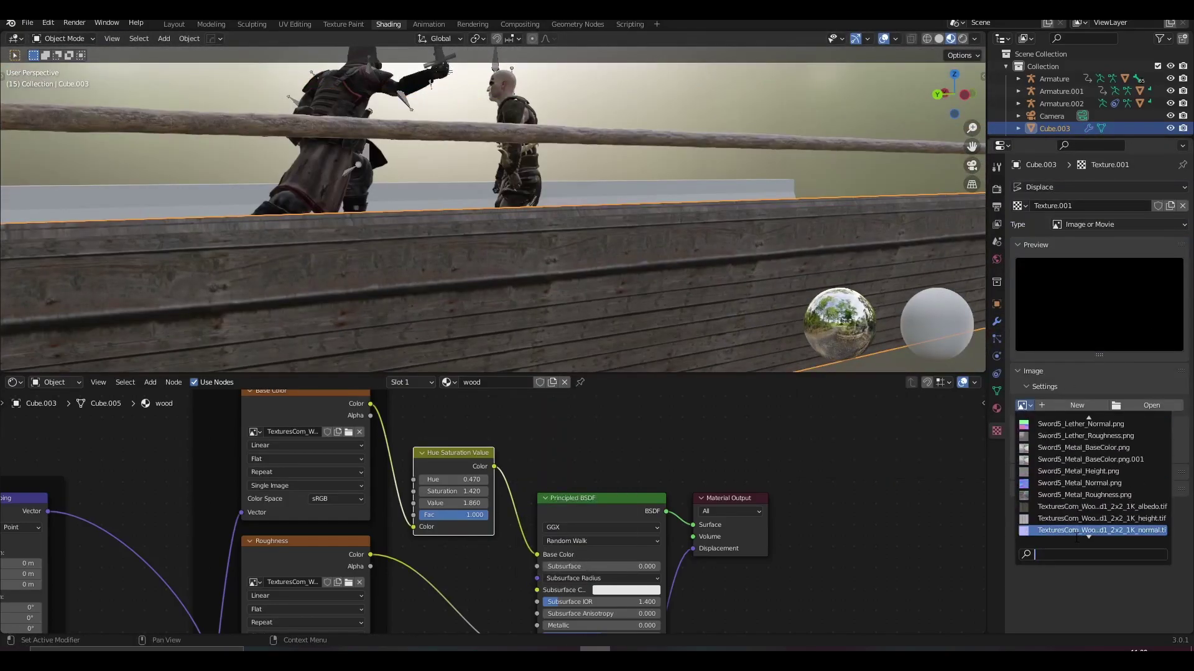
left_click(1077, 530)
left_click(996, 321)
middle_click_drag(684, 186, 752, 154)
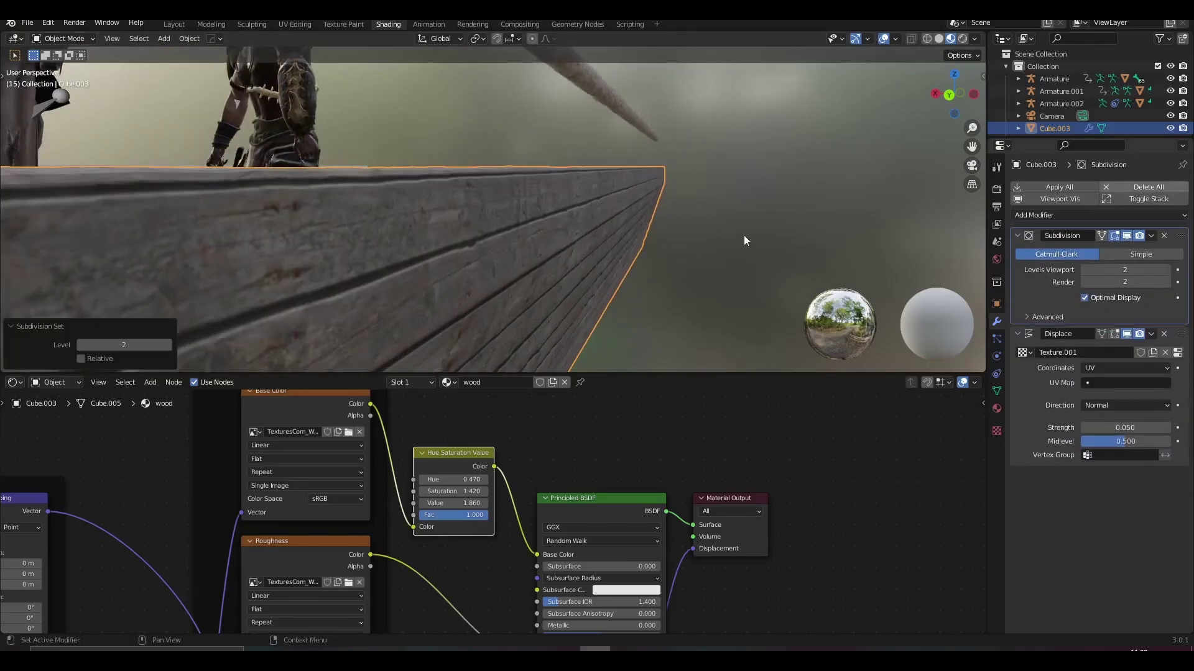
key("x")
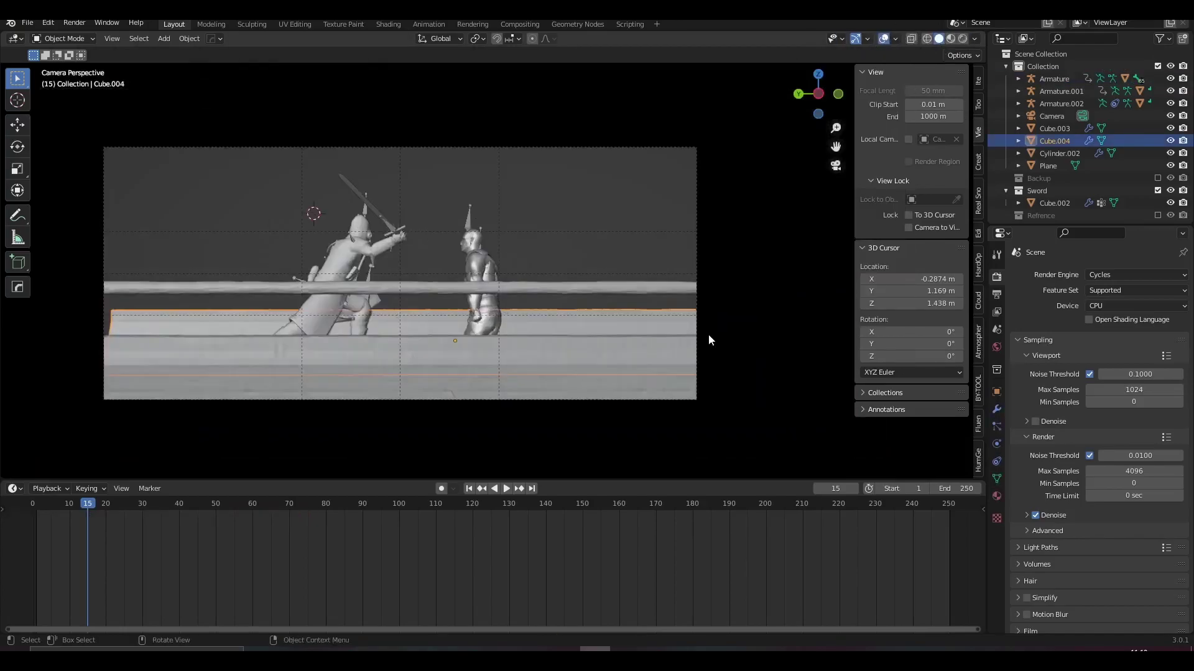
Apply the object's transforms and preview the camera view fully rendered.
key("ctrl+a")
left_click(532, 334)
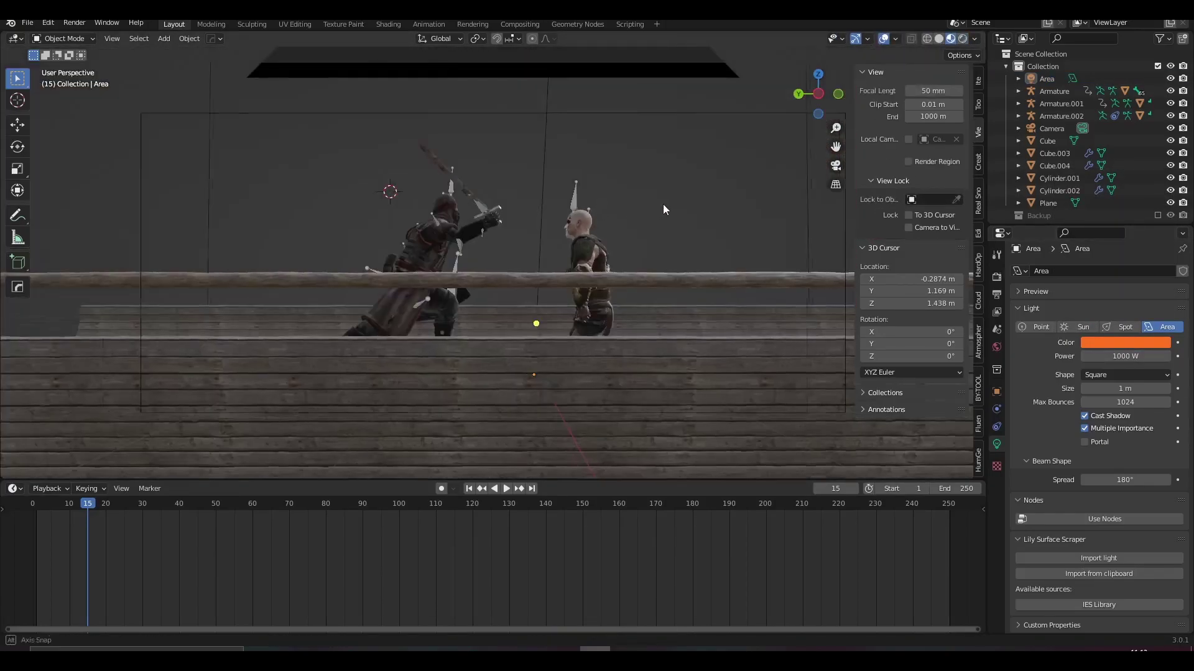
left_click(836, 167)
left_click(963, 38)
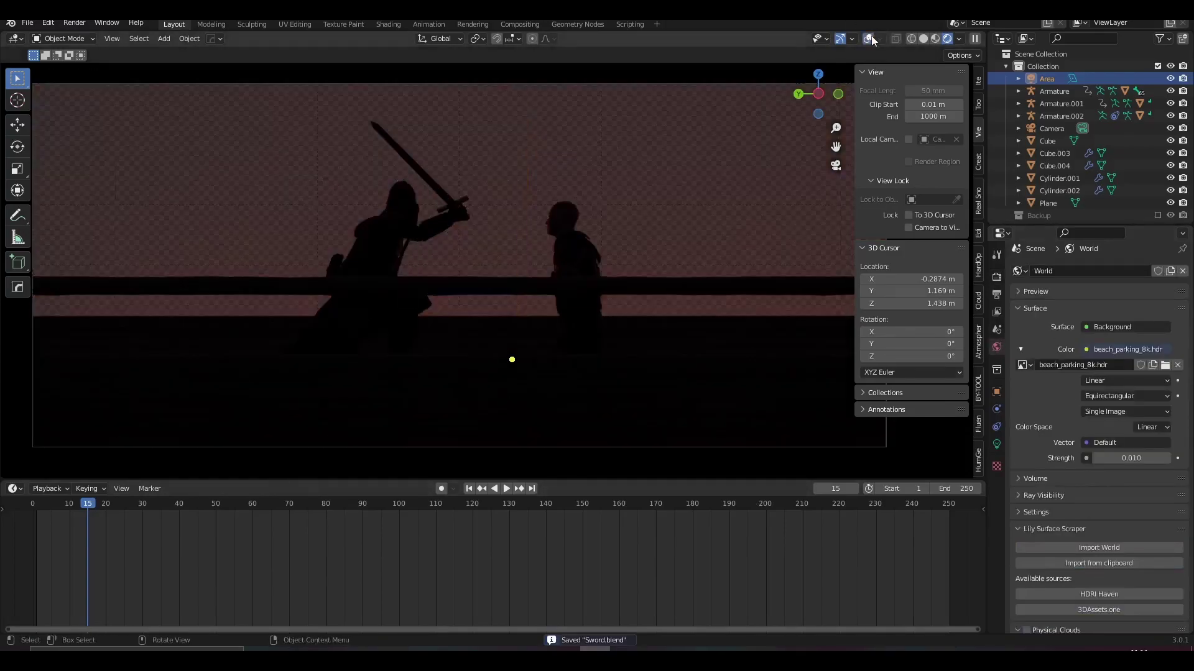
Show the World shader nodes and duplicate the Point light.
left_click(12, 489)
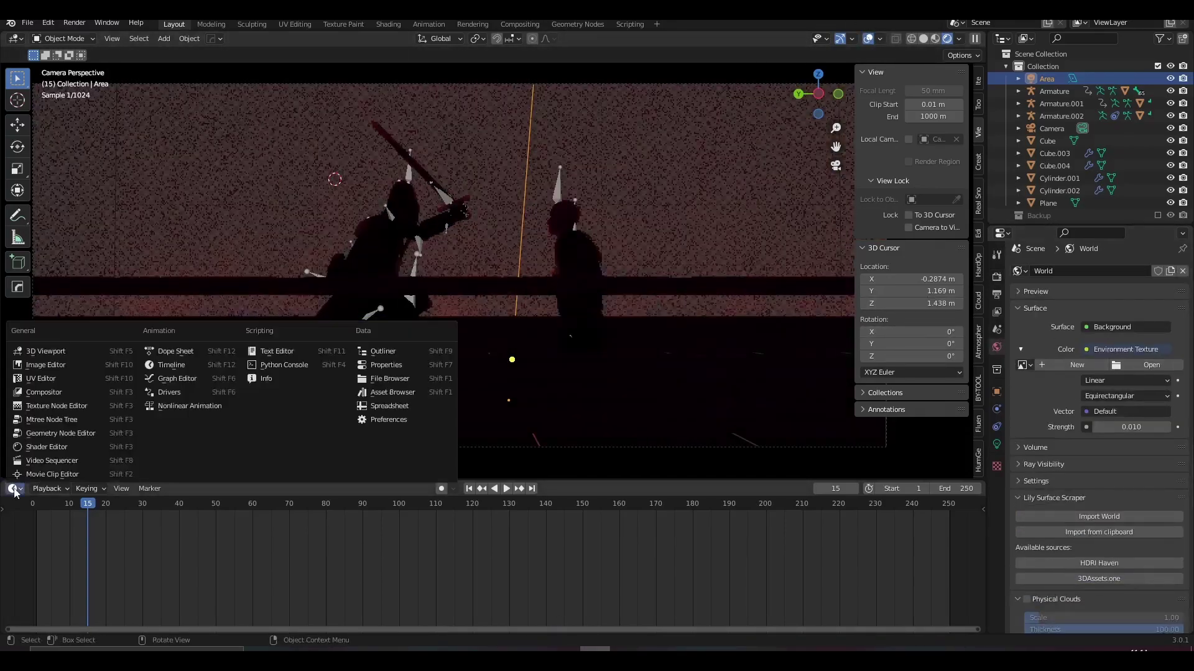
left_click(37, 382)
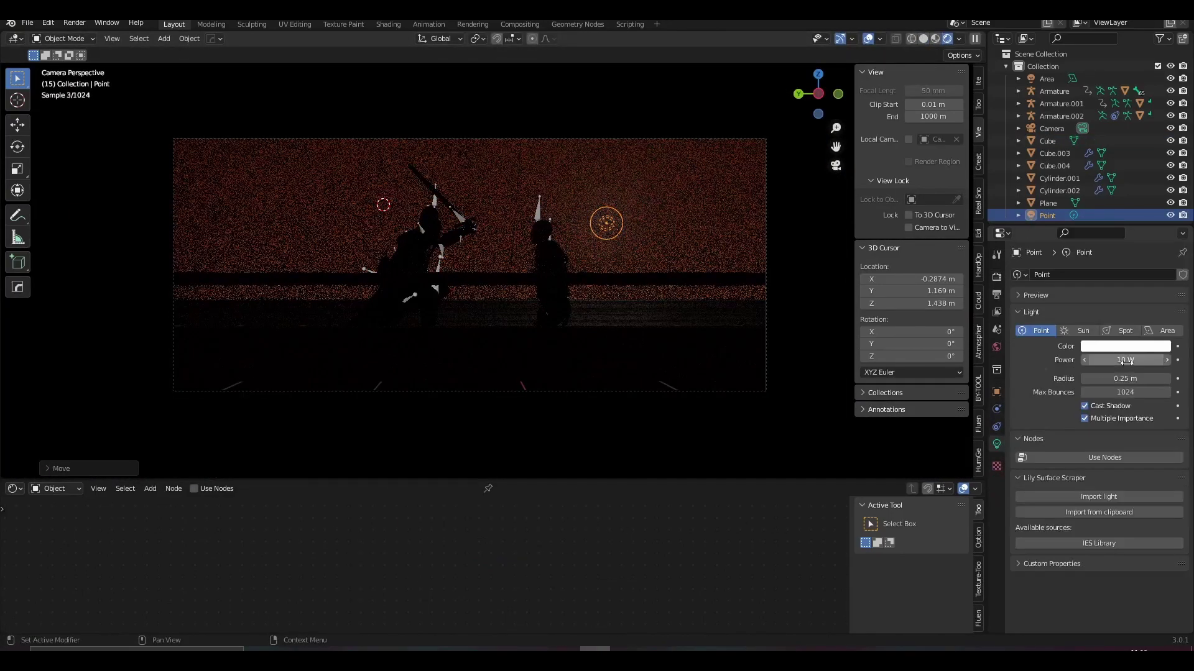
key("shift+d")
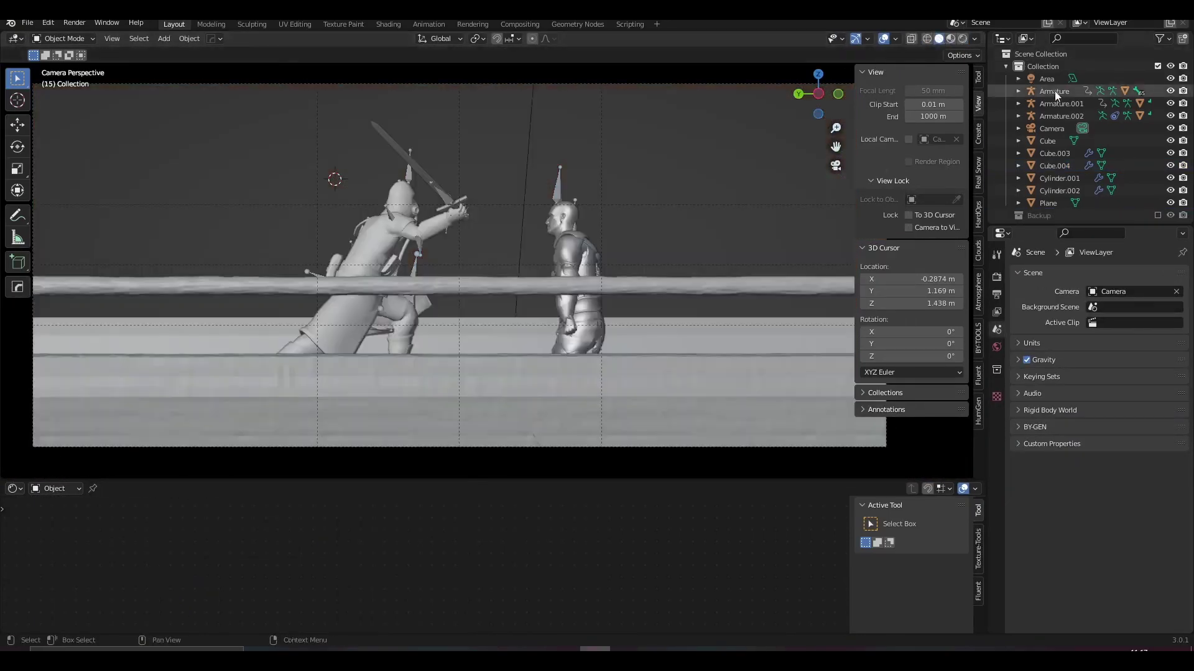
Lock the camera to the view and tilt it around the X axis.
left_click(1050, 128)
left_click(908, 227)
key("r")
key("x")
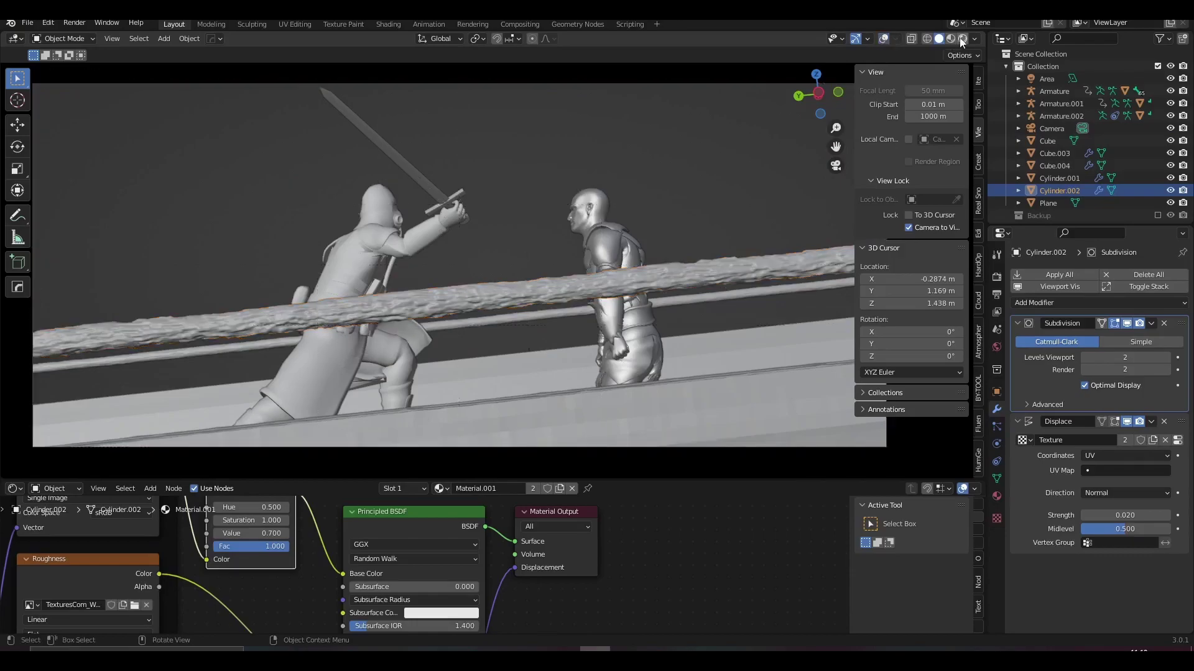
Inspect Cube.003 and the volume Cube with overlays toggled, and save.
left_click(961, 40)
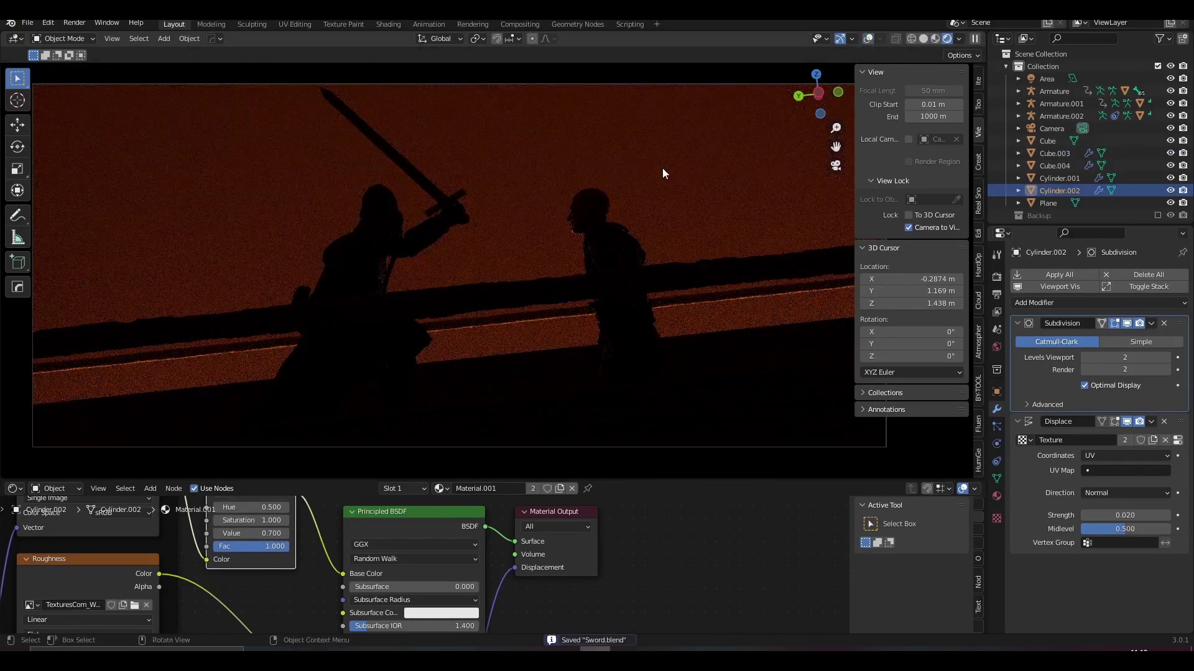
key("shift+alt+z")
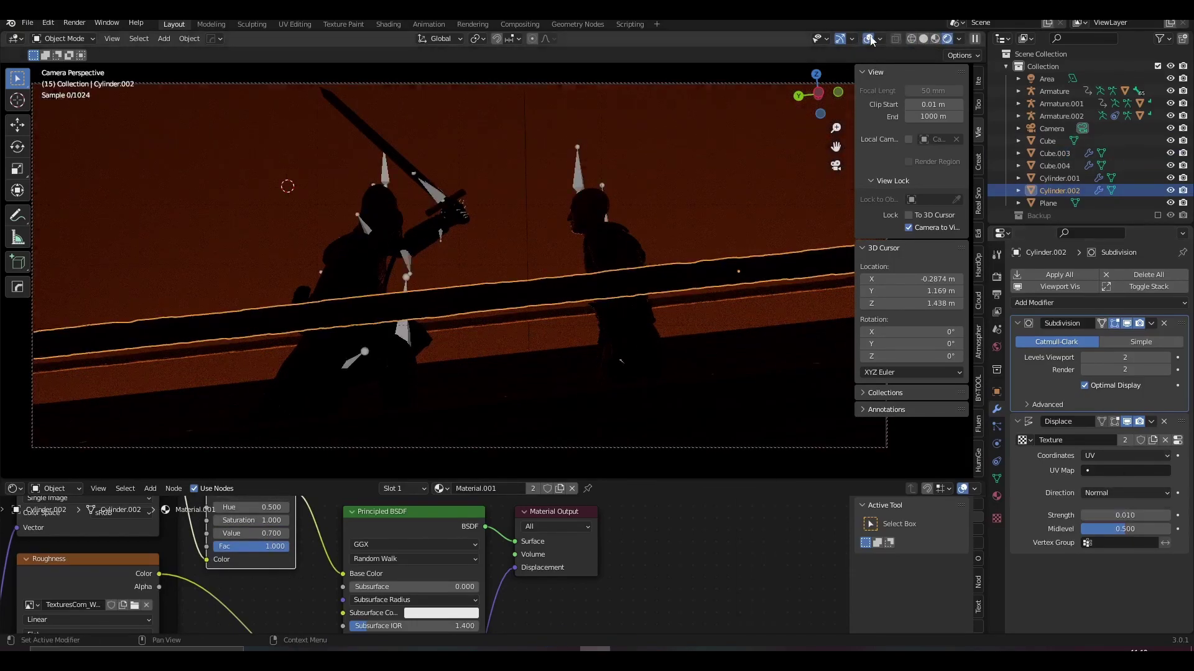
left_click(1048, 141)
key("shift+alt+z")
key("ctrl+s")
key("shift+alt+z")
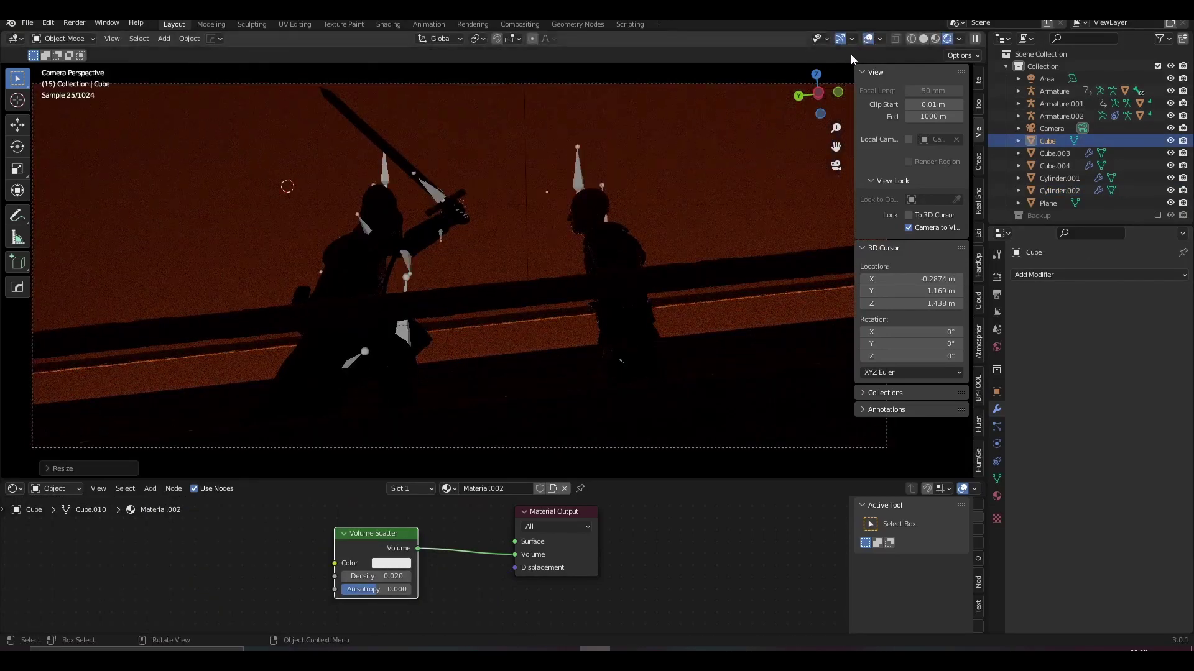
Reposition the camera in solid shading, then return to material preview.
left_click(1047, 79)
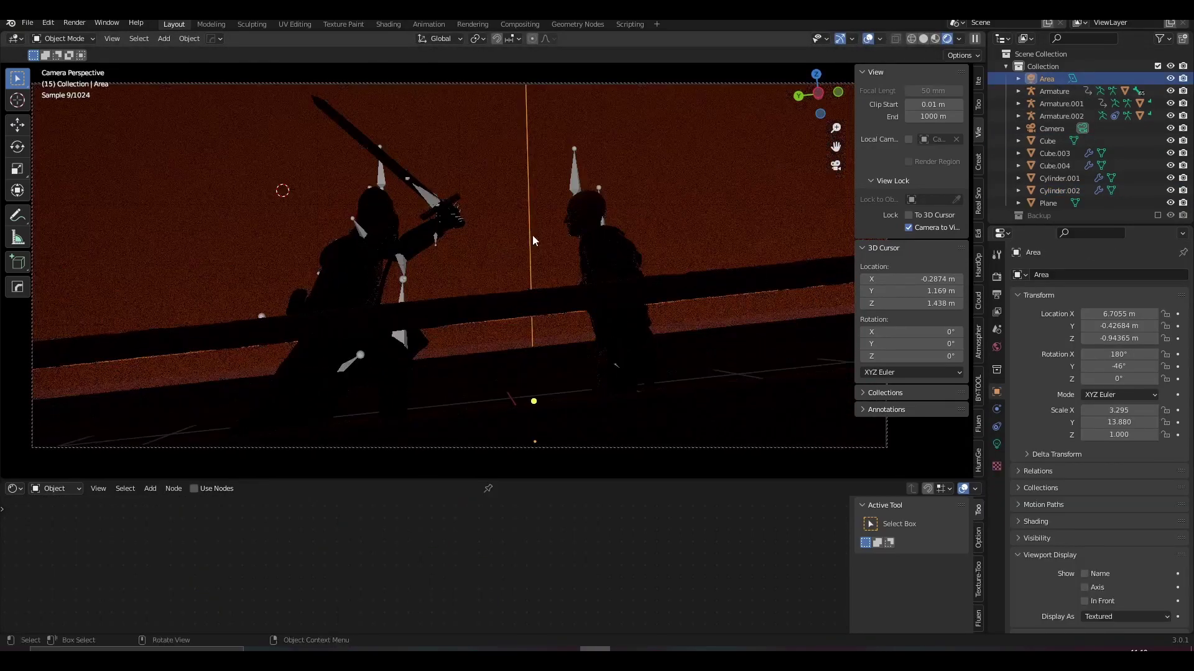
left_click(922, 39)
left_click(1051, 129)
key("g")
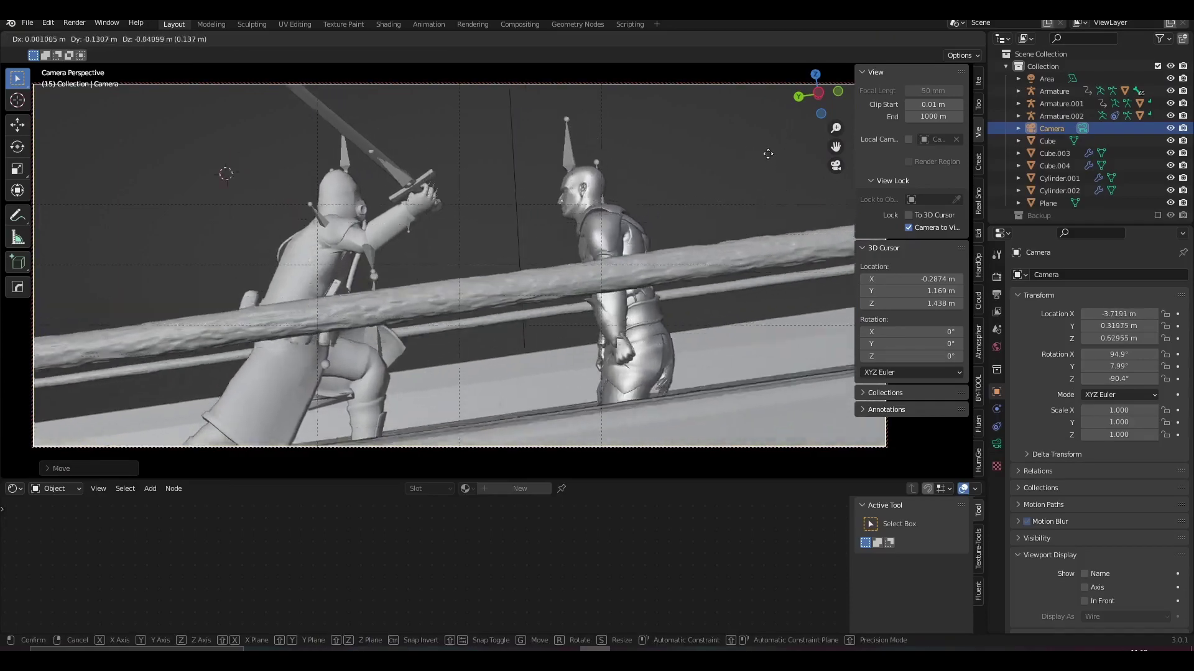
left_click(720, 215)
left_click(951, 39)
scroll(501, 195, "up", 3)
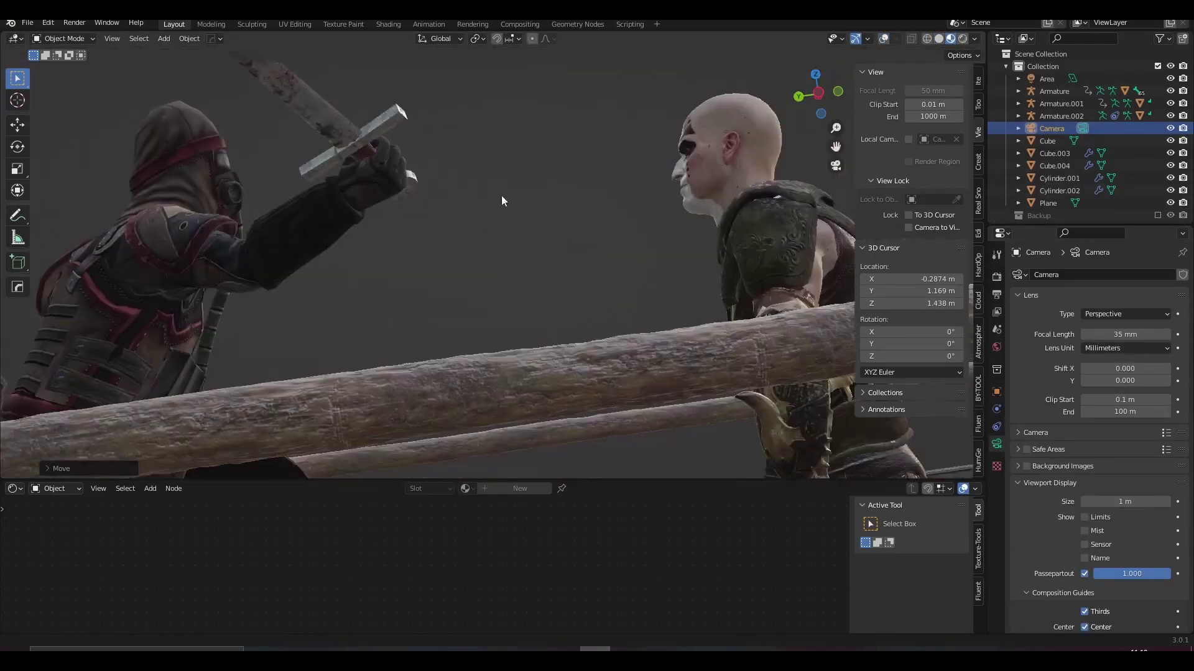
Enable camera depth of field focused on Cube.002 at F-Stop 1.0, and save.
left_click(997, 444)
left_click(1026, 493)
left_click(600, 199)
key("KP_0")
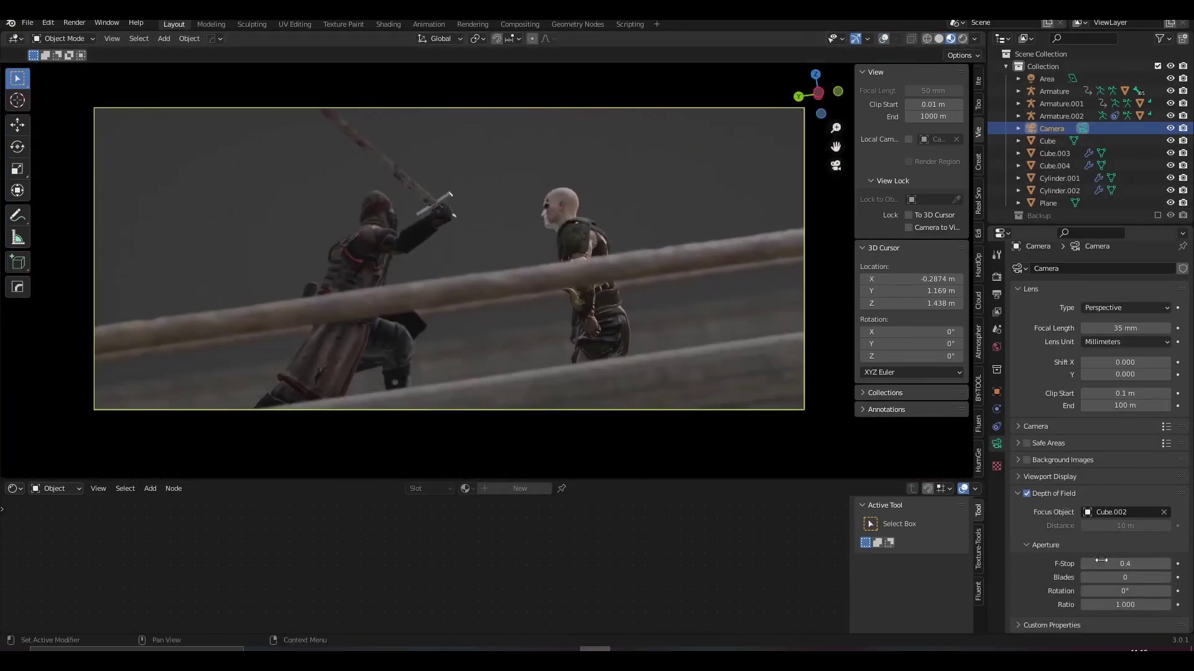
key("Home")
key("ctrl+s")
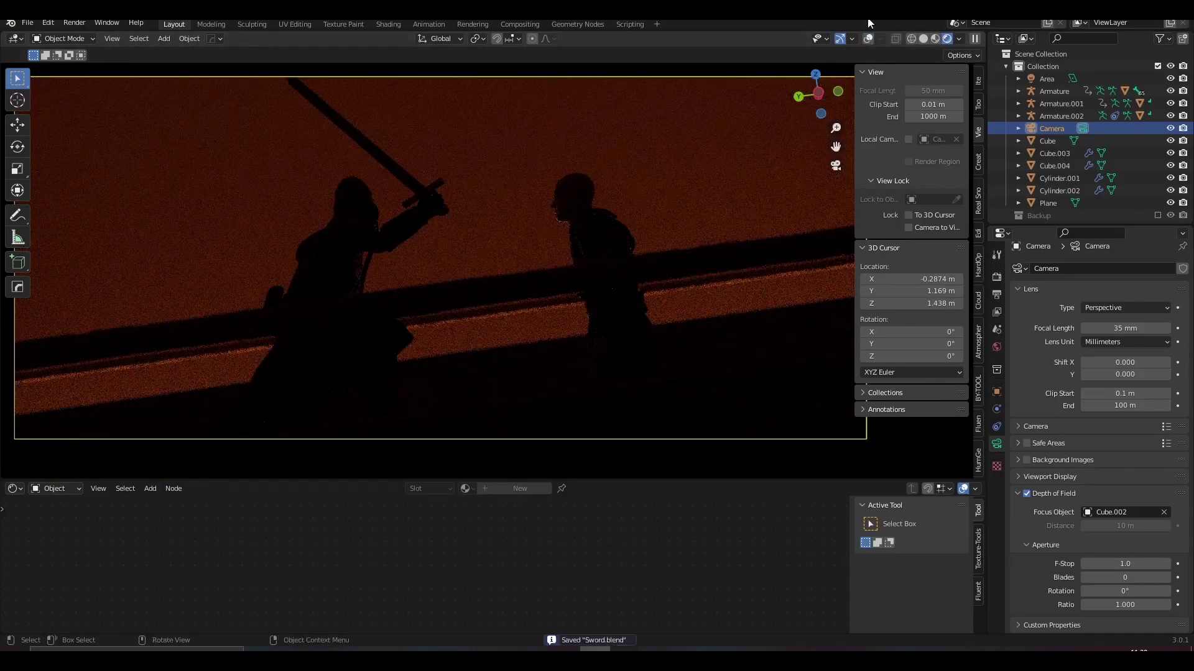
Change the orange light's type to Area.
left_click(1031, 81)
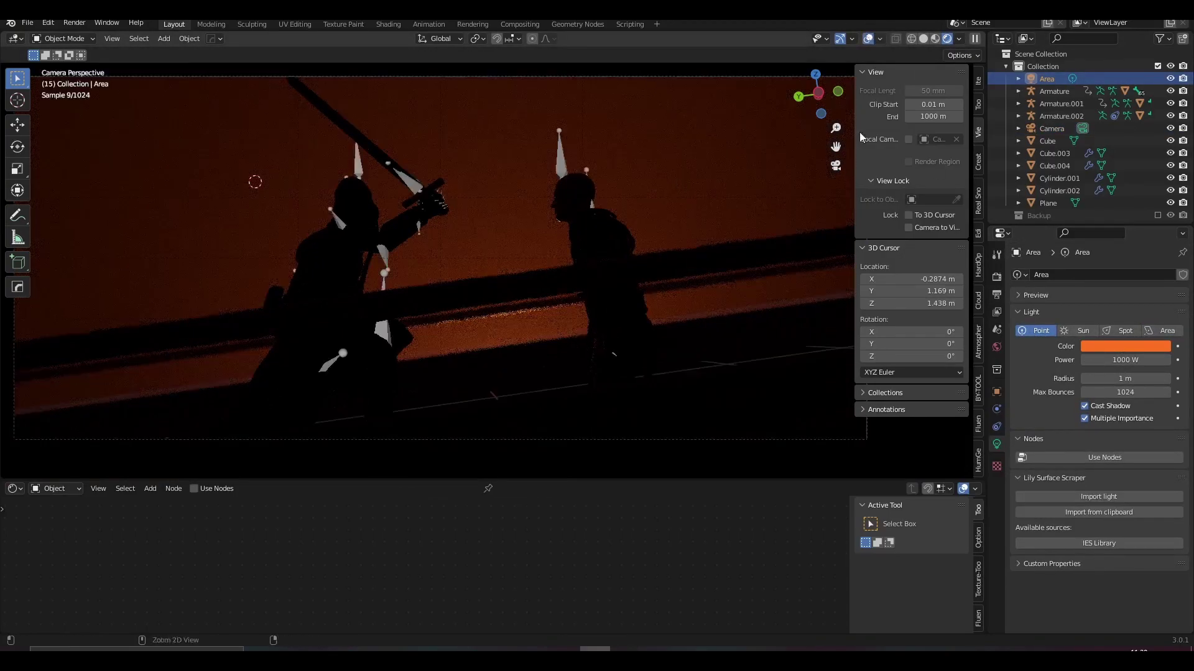
left_click(1167, 331)
middle_click_drag(809, 243, 757, 201)
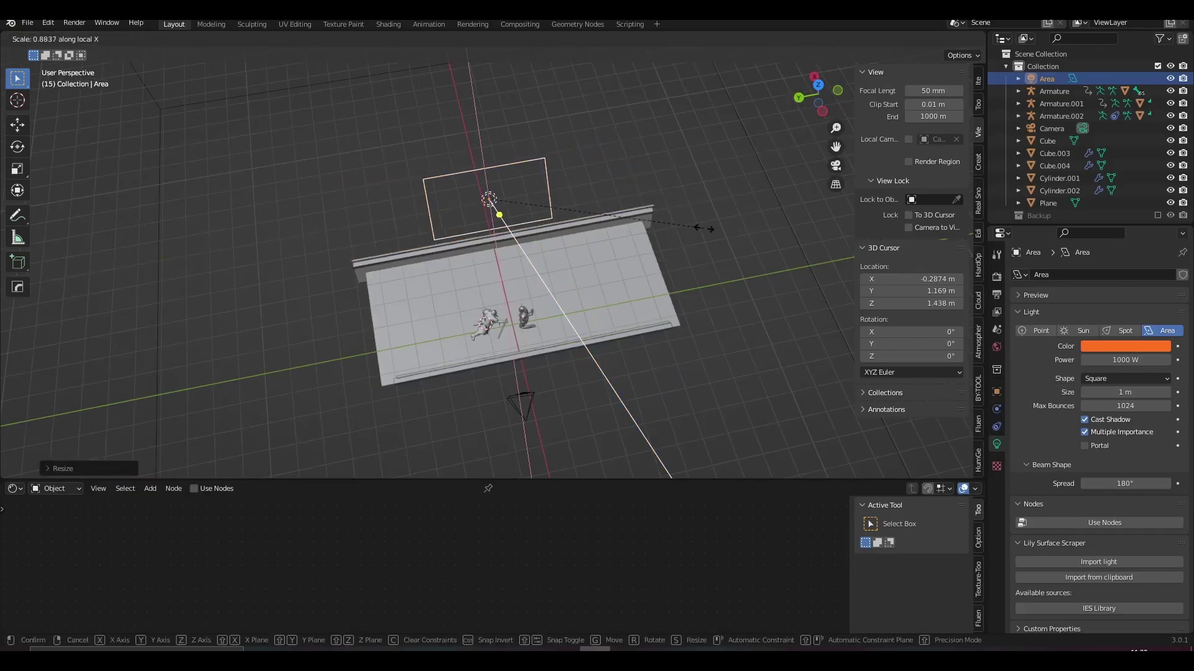
key("Escape")
key("KP_0")
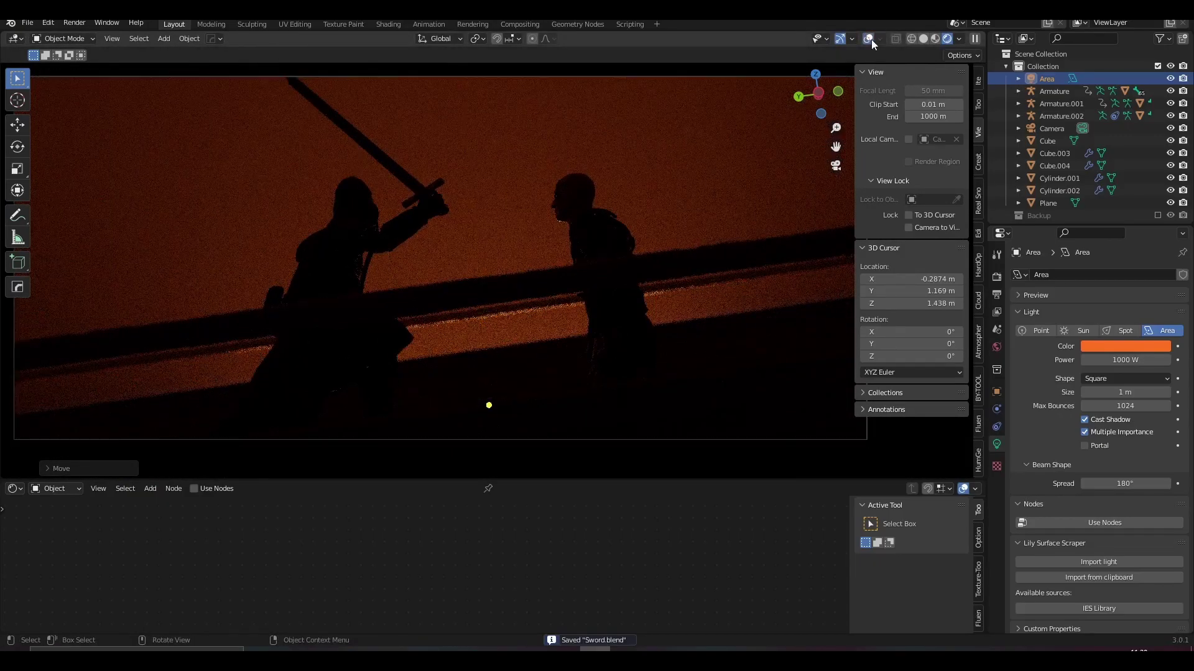
left_click(871, 39)
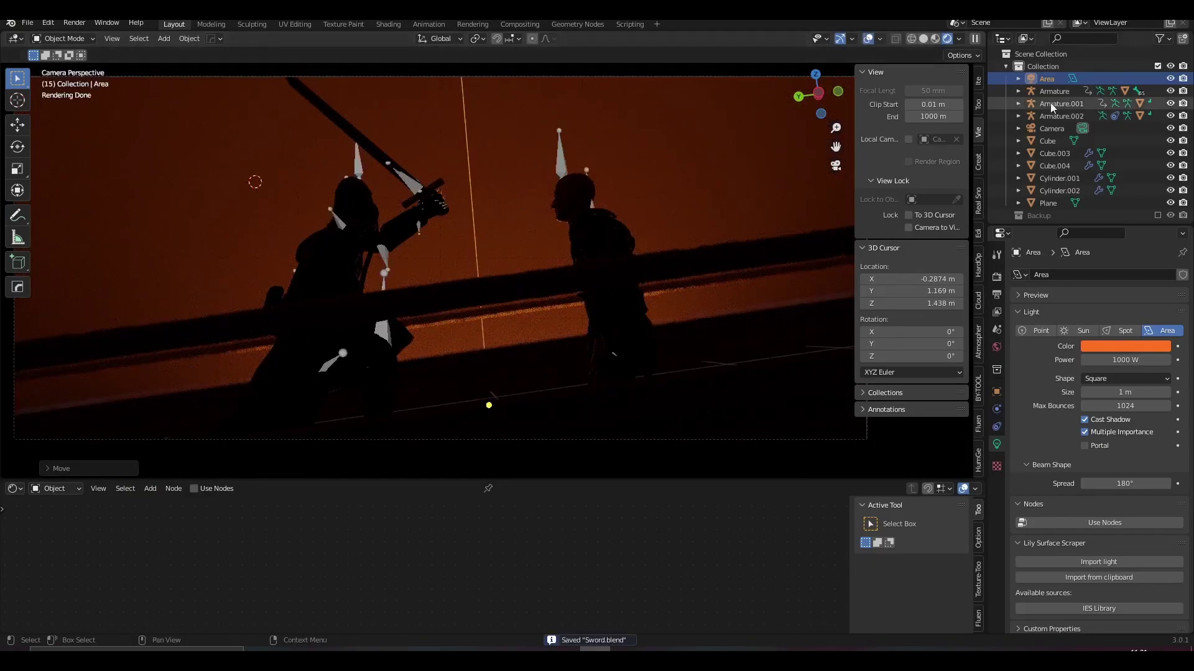
Rotate the camera slightly, checking the framing without overlays.
left_click(1051, 128)
key("r")
left_click(578, 132)
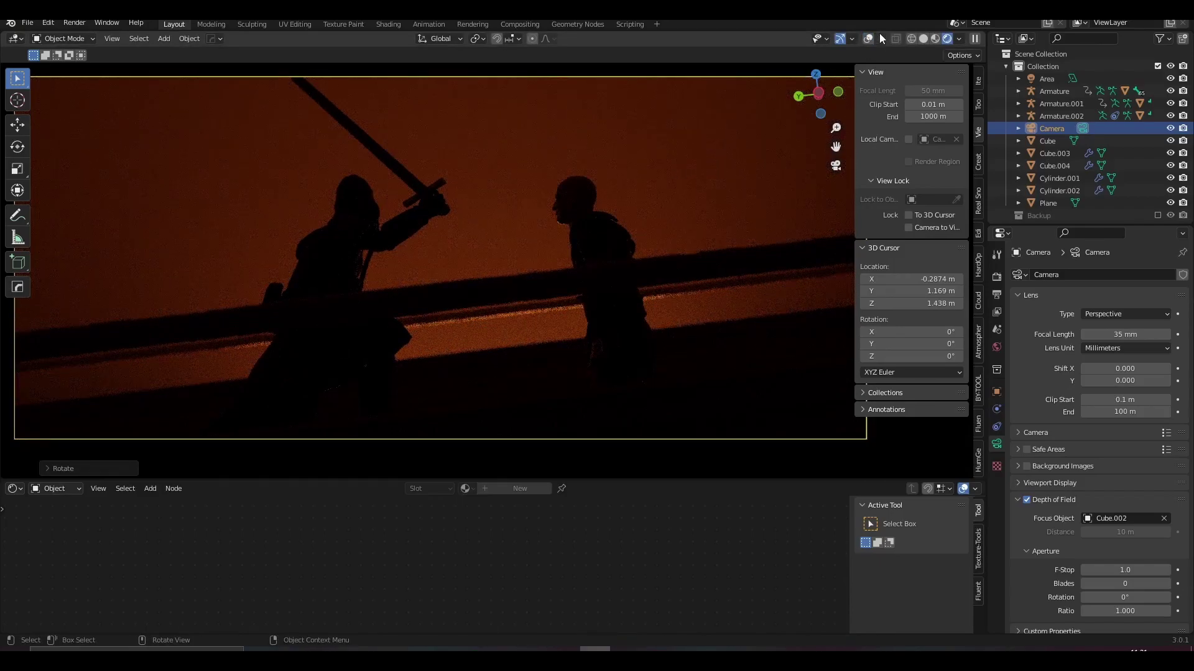
left_click(871, 38)
left_click(871, 40)
Move the armature vertically and preview the result without overlays.
left_click(519, 170)
key("g")
key("z")
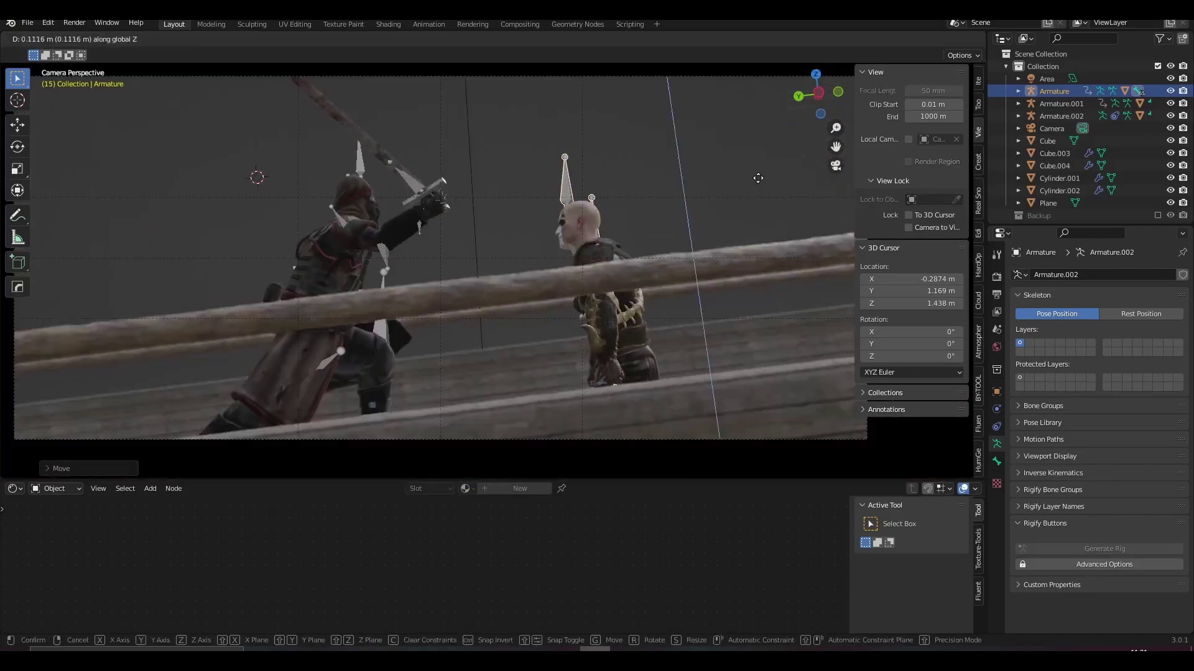
left_click(883, 40)
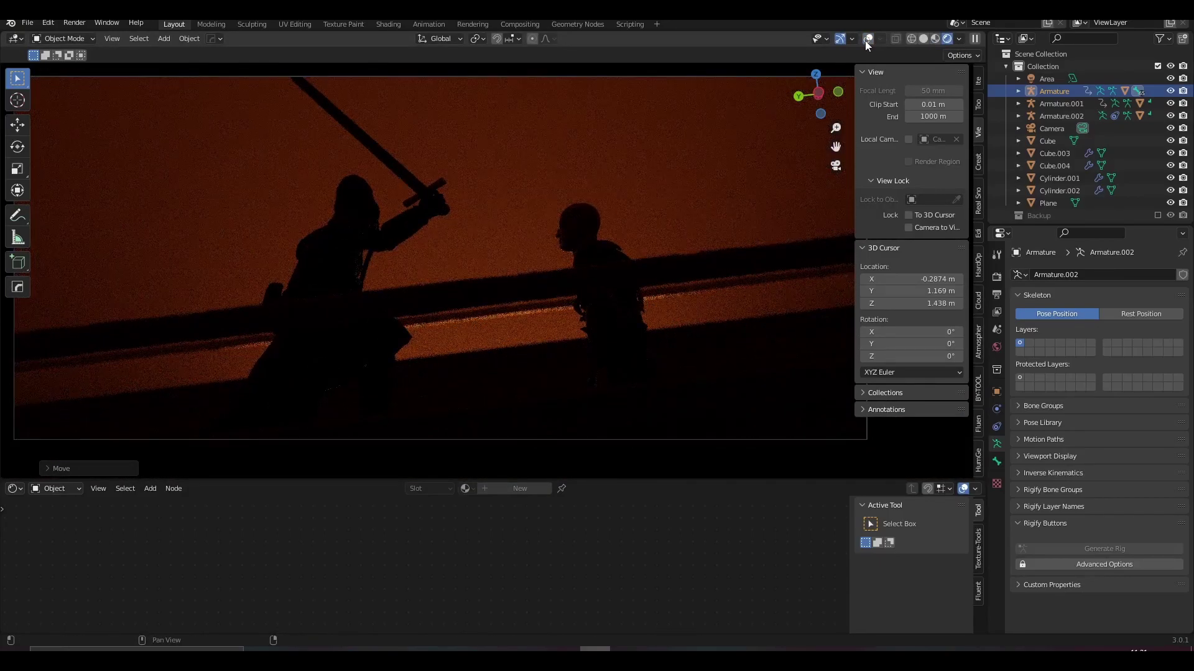
left_click(868, 40)
Turn on In Front display in the armature's Object properties.
left_click(996, 391)
middle_click_drag(734, 155, 622, 224)
left_click(1096, 590)
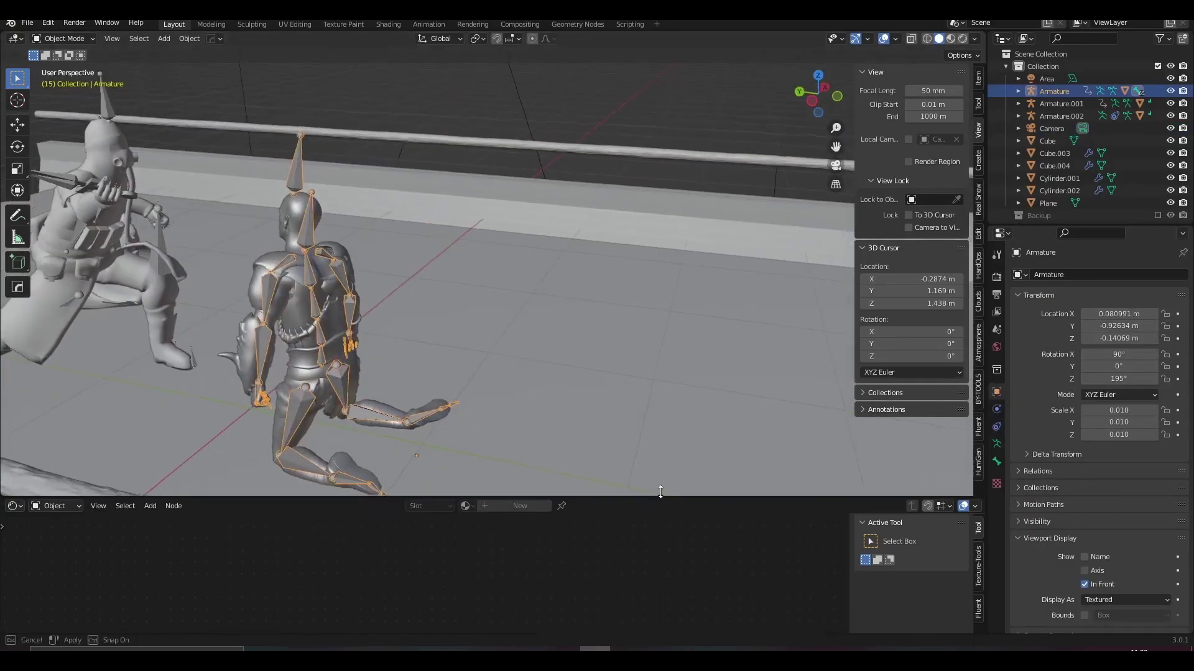
Rotate the kneeling fighter's LeftArm bone to a new angle in Pose Mode.
middle_click_drag(498, 333, 426, 266)
key("ctrl+Tab")
left_click(435, 274)
key("r")
left_click(558, 318)
mouse_move(558, 318)
middle_mouse_down()
mouse_move(771, 300)
mouse_move(572, 297)
middle_mouse_up()
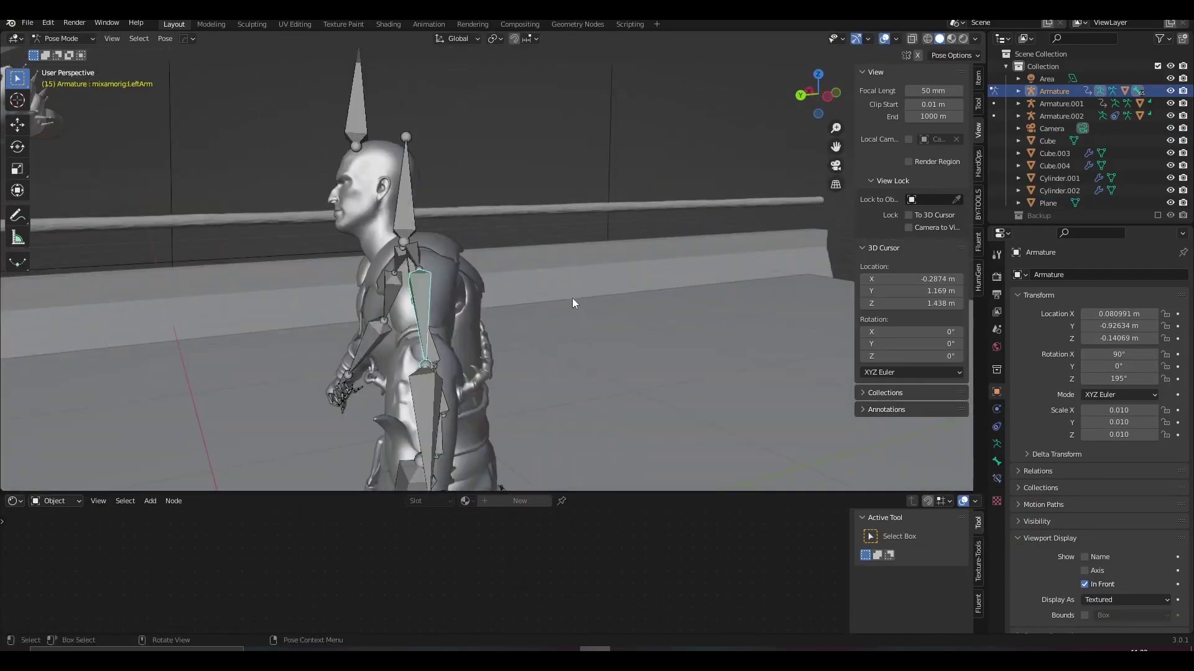
Turn the bottom editor into a Timeline, then play and stop the animation.
key("shift+F12")
key("space")
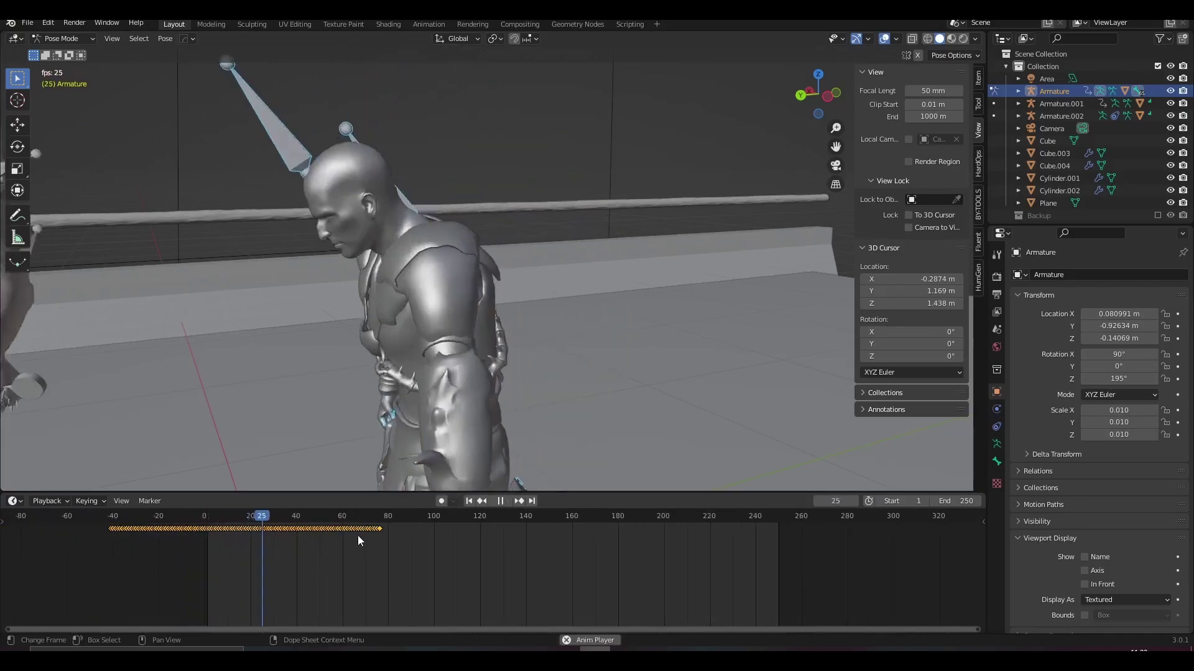
key("KP_0")
key("Escape")
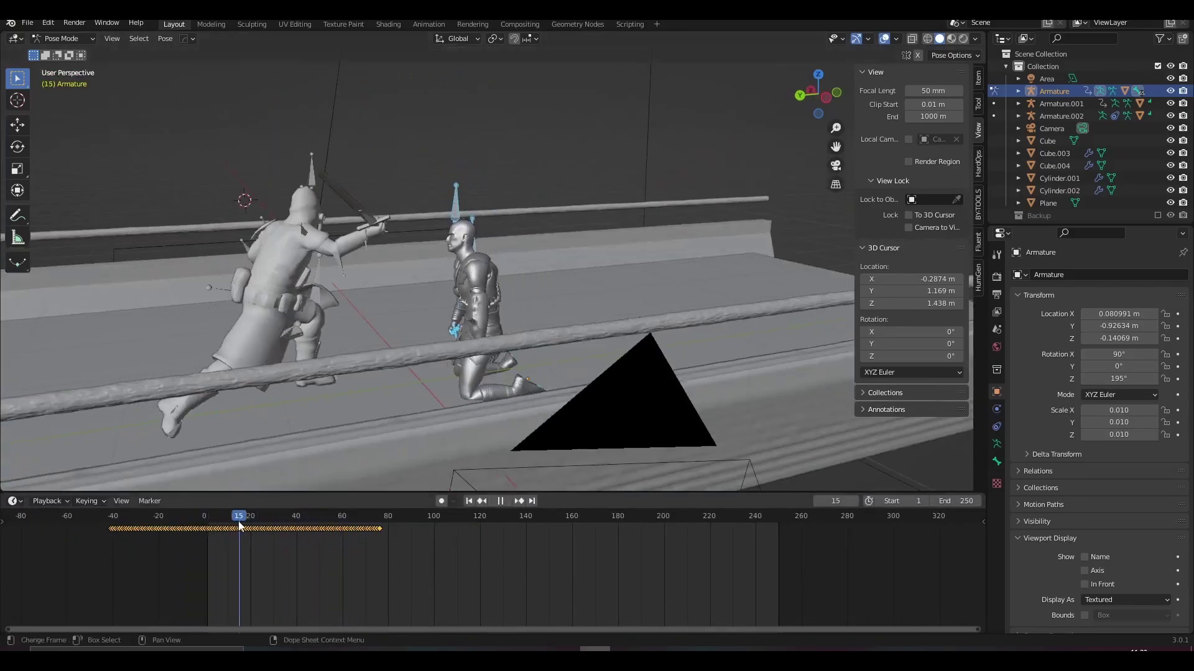
Preview the rendered camera view without overlays, save, and show Render Properties.
left_click(886, 41)
left_click(963, 39)
key("ctrl+s")
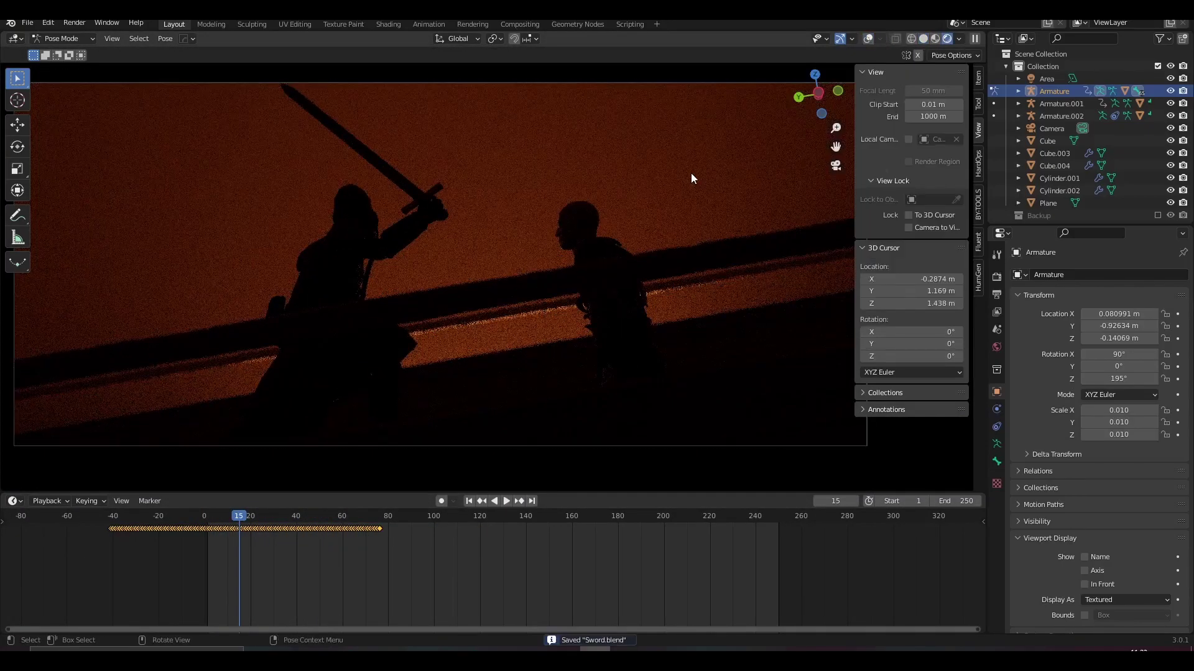
left_click(868, 38)
left_click(996, 276)
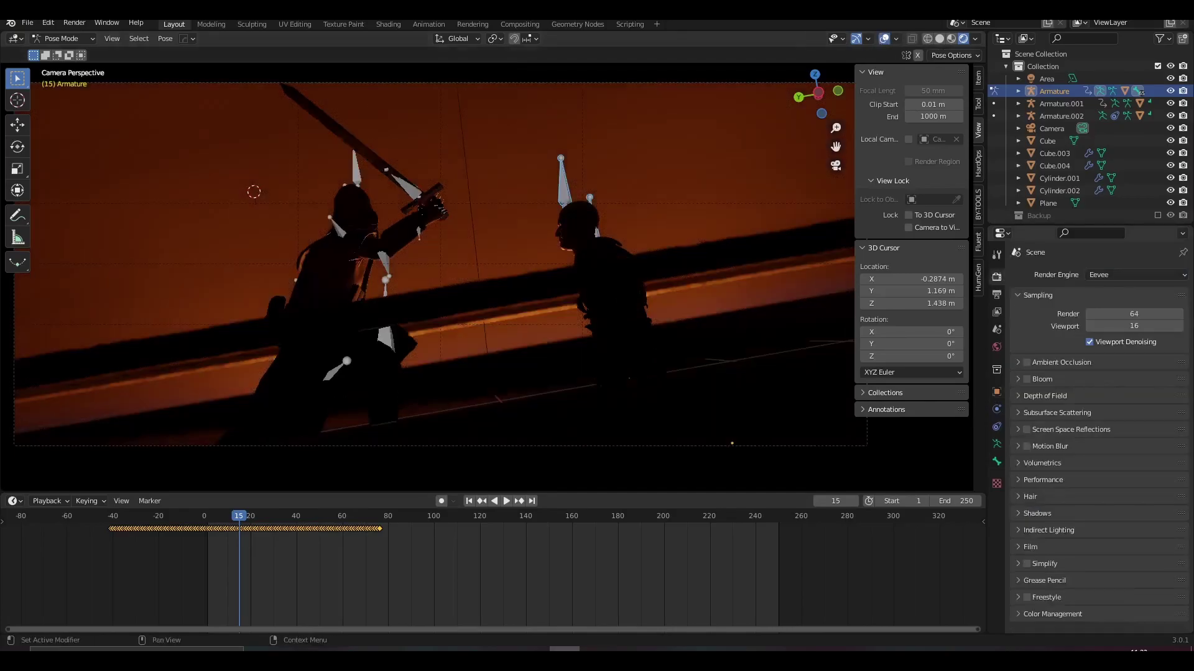
Tick Eevee's Ambient Occlusion, Bloom and Screen Space Reflections, then set the render engine to Cycles.
left_click(1026, 379)
middle_click_drag(498, 248, 648, 186)
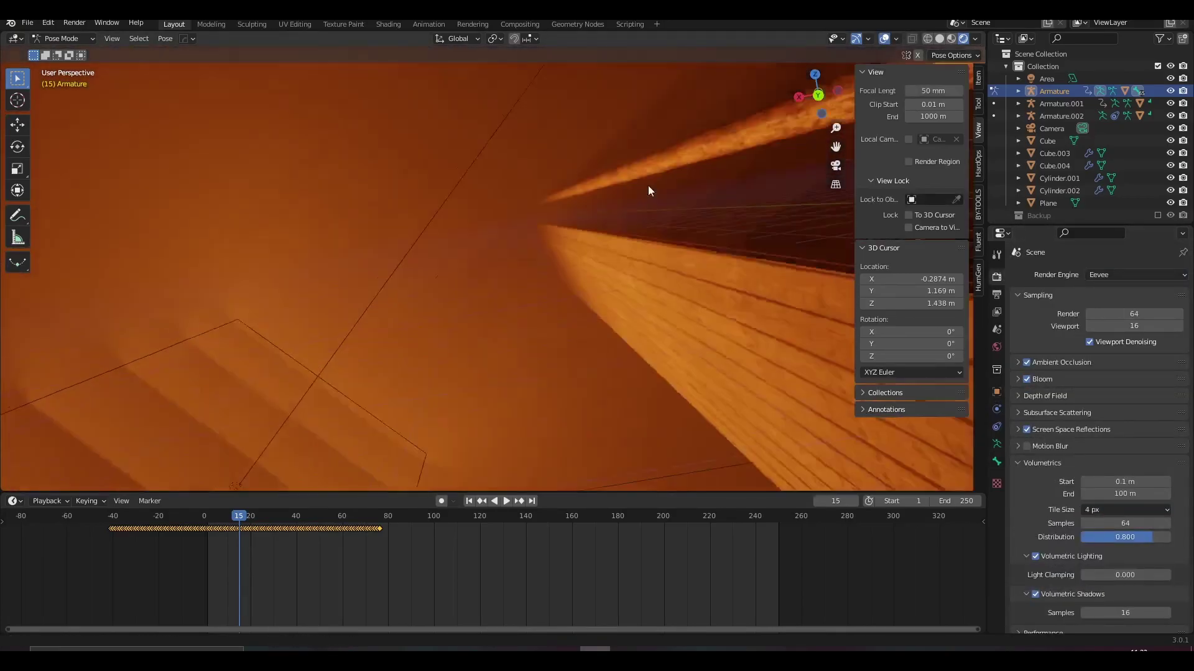
key("KP_0")
left_click(1137, 275)
left_click(1113, 311)
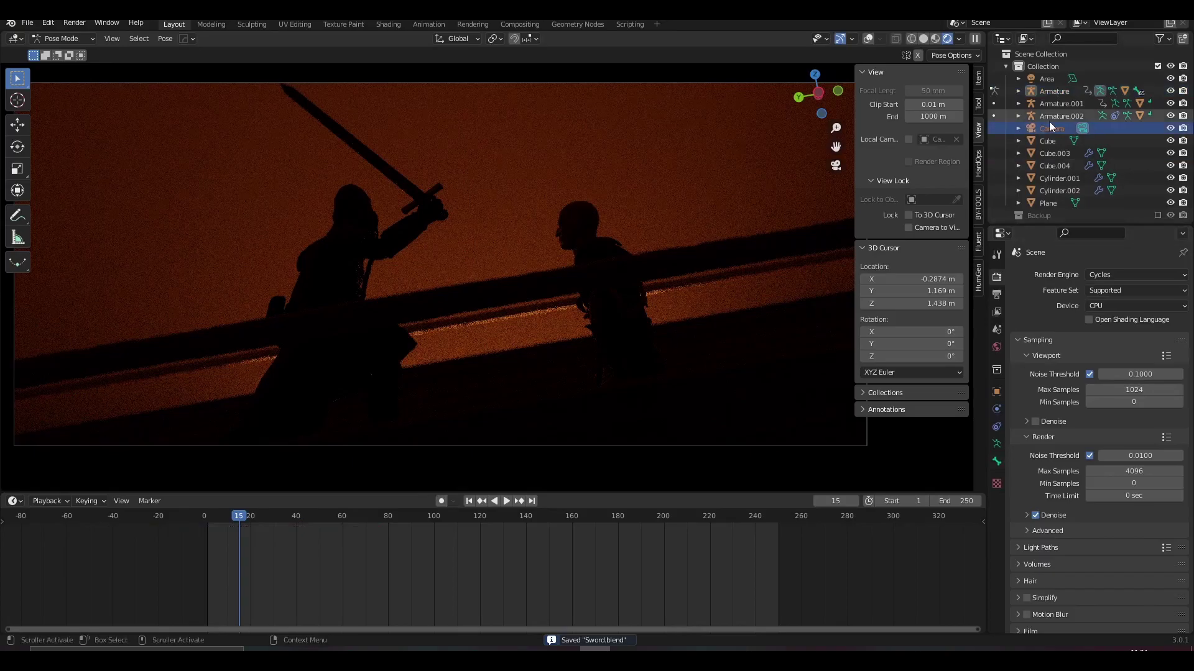
Select the scene camera, save Sword.blend, and switch the viewport to solid shading.
left_click(1082, 128)
key("ctrl+s")
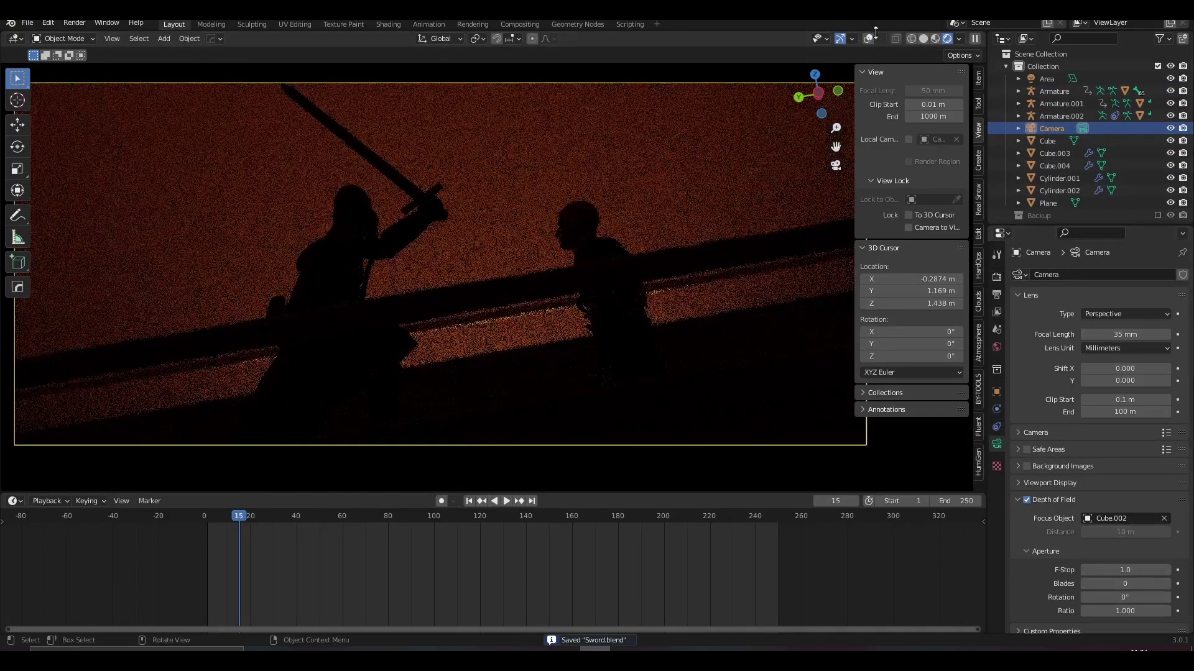
left_click(923, 38)
mouse_move(498, 249)
middle_mouse_down()
mouse_move(513, 436)
mouse_move(516, 187)
middle_mouse_up()
Add a cylinder and scale it to barrel proportions.
key("shift+a")
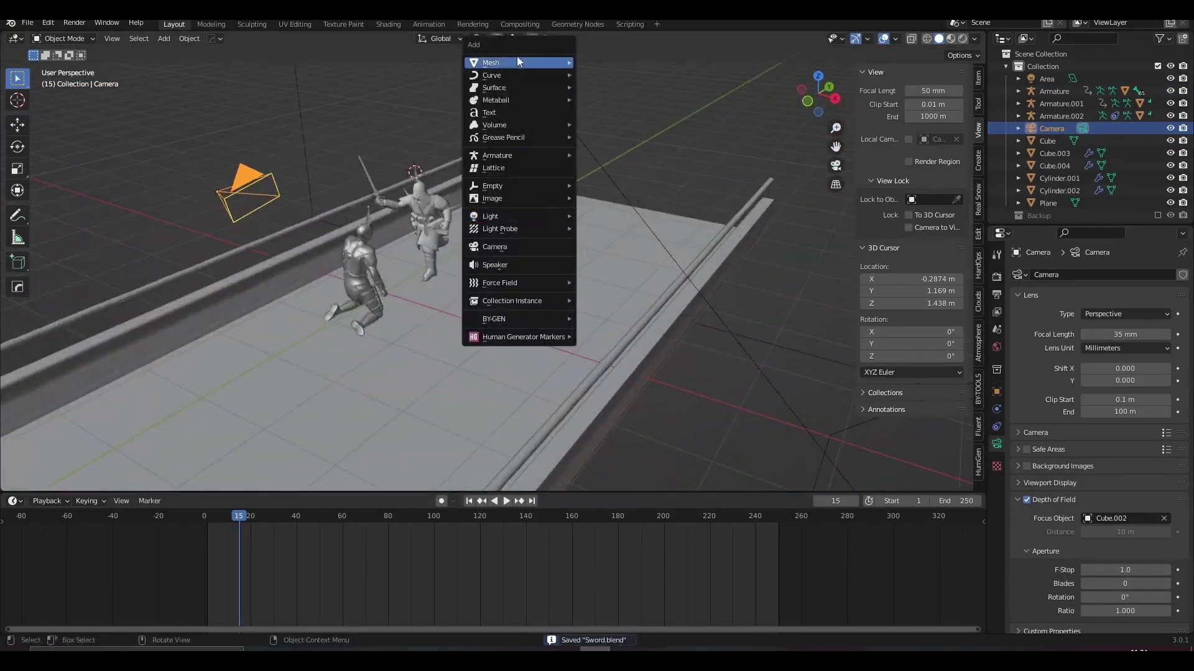
left_click(603, 124)
middle_click_drag(560, 248, 584, 186)
key("s")
left_click(585, 261)
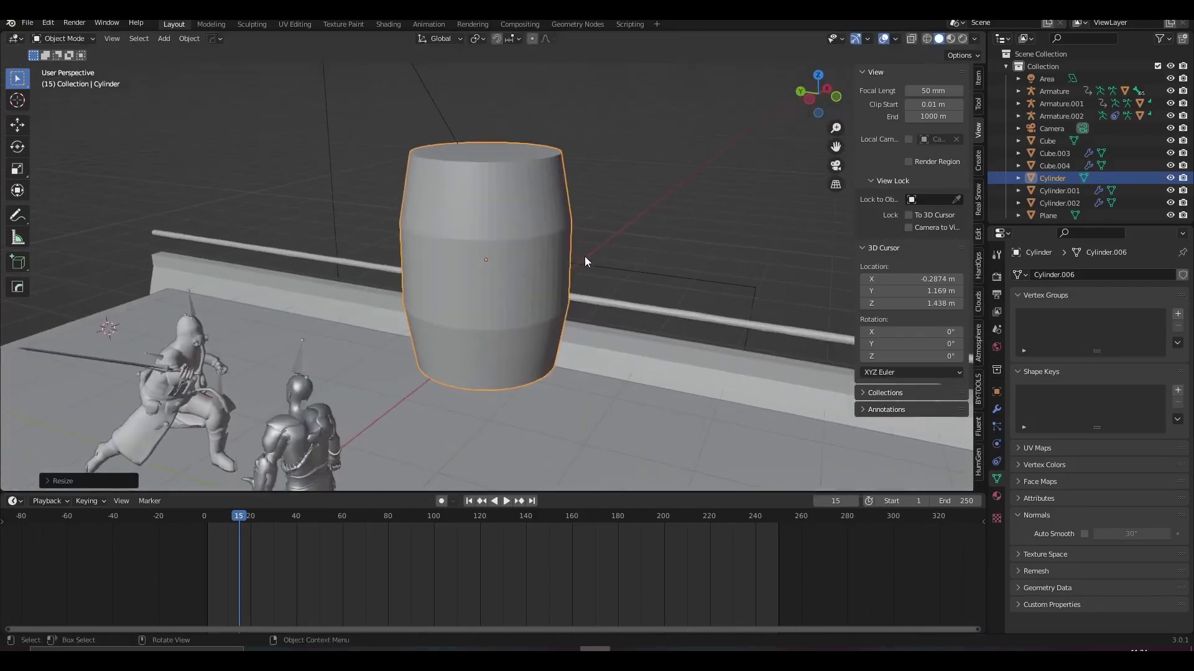
middle_click_drag(585, 261, 479, 233)
In Edit Mode, scale the barrel's shape and bevel the two ring-band edge loops.
key("Tab")
scroll(413, 338, "up", 3)
scroll(559, 261, "down", 3)
key("s")
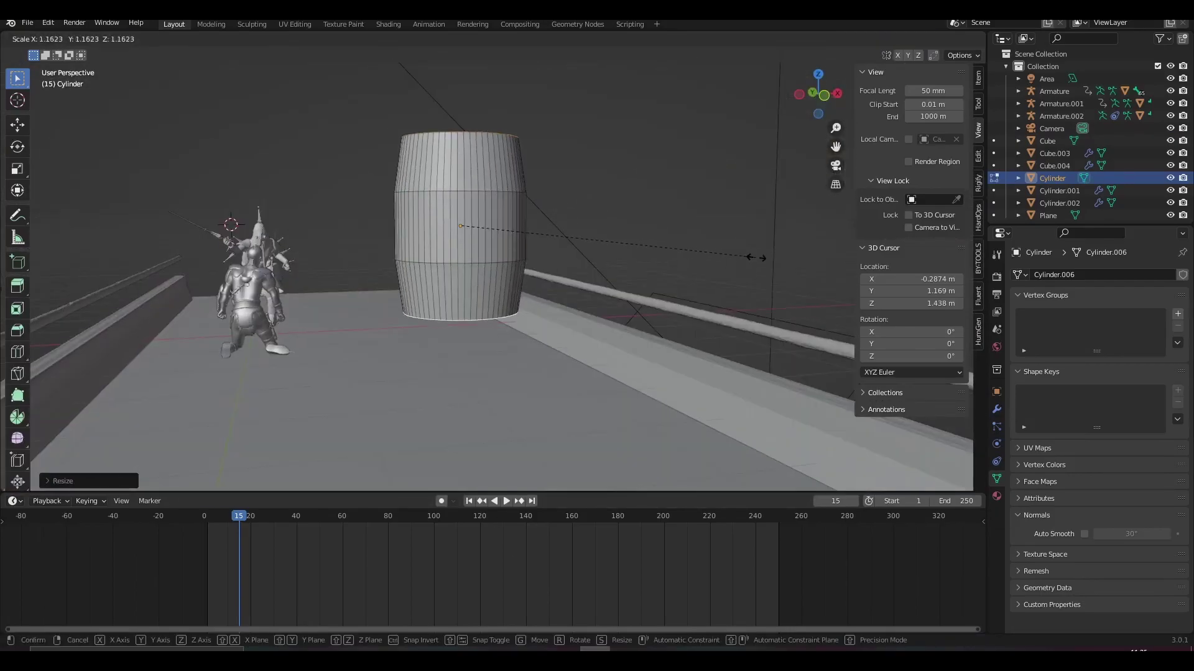
left_click(755, 256)
scroll(684, 311, "up", 3)
key("ctrl+b")
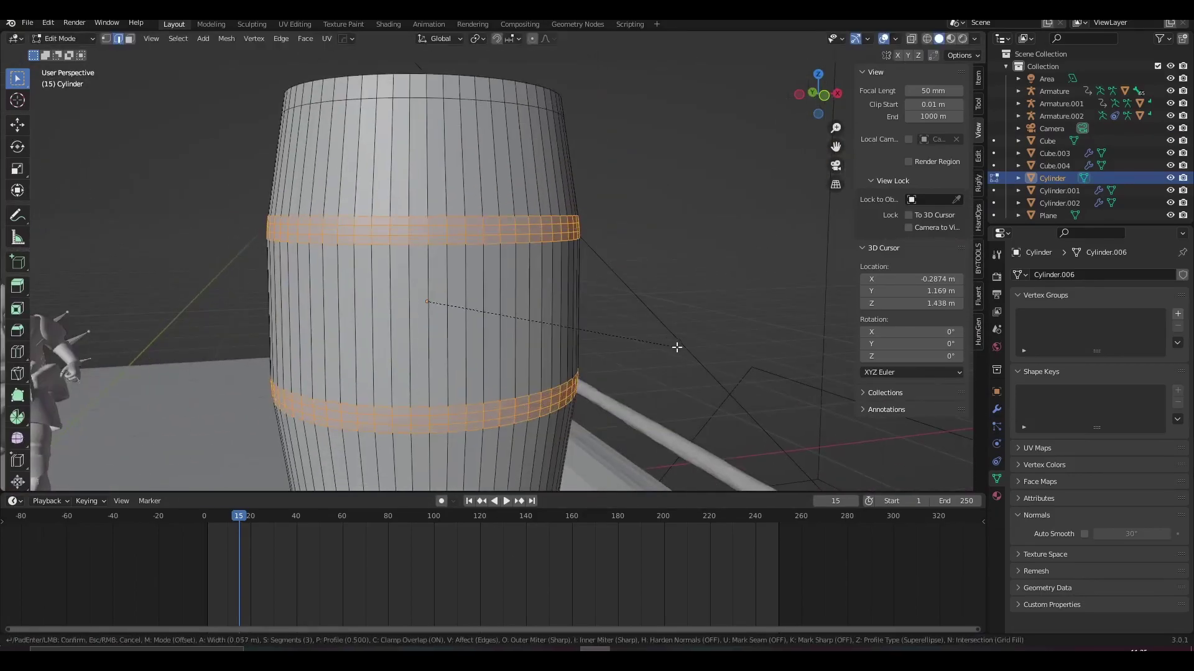
left_click(669, 351)
Move the barrel's top geometry vertically along Z and save Sword.blend.
key("Tab")
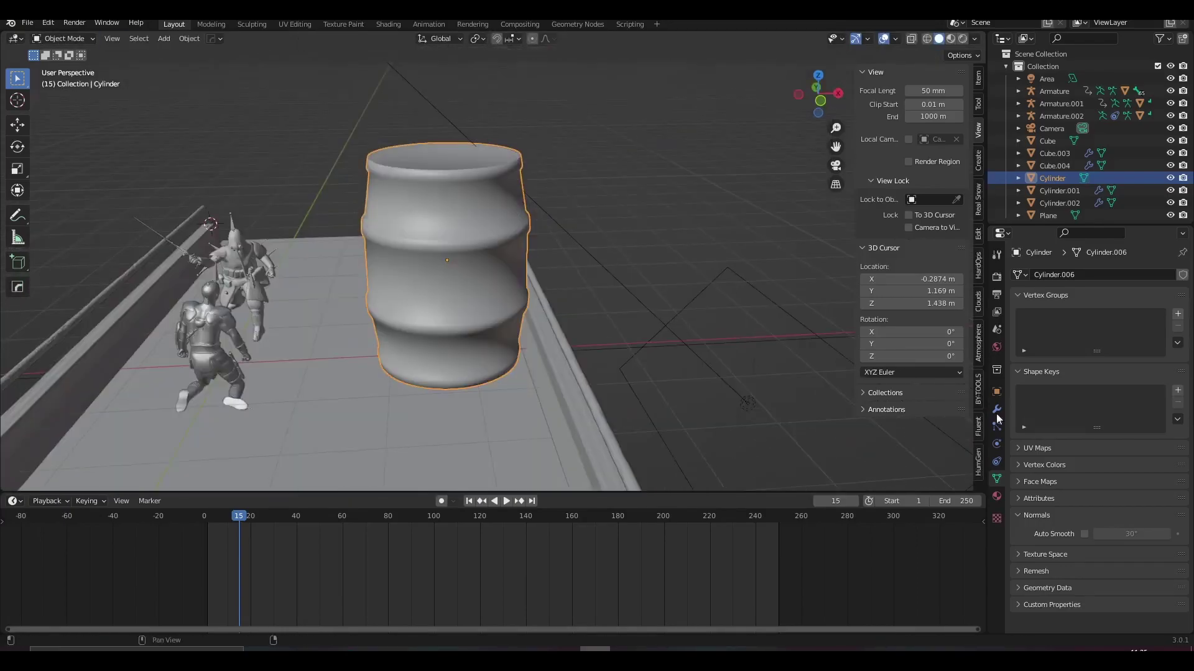
scroll(585, 227, "up", 5)
key("Tab")
scroll(585, 226, "down", 4)
mouse_move(585, 226)
middle_mouse_down()
mouse_move(684, 261)
mouse_move(656, 186)
middle_mouse_up()
scroll(684, 261, "up", 4)
key("g")
key("z")
left_click(771, 274)
key("Tab")
scroll(771, 273, "down", 4)
scroll(655, 307, "up", 5)
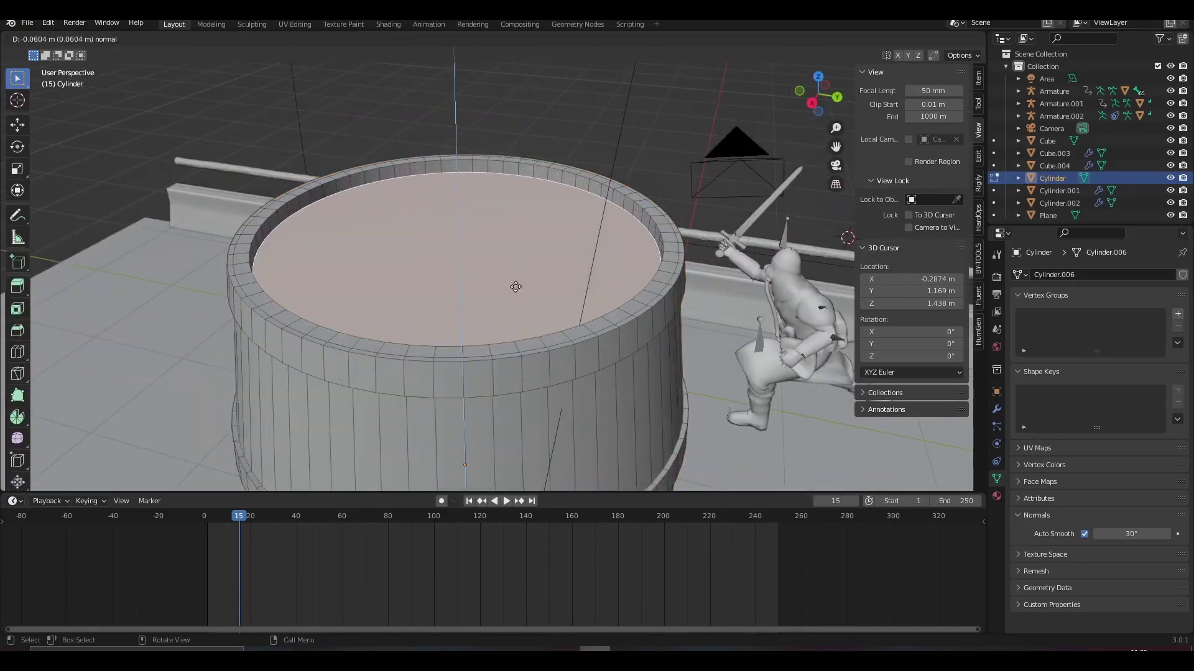
key("ctrl+s")
Create and name the barrel's Barrel Wood material.
scroll(656, 307, "down", 2)
left_click(996, 495)
double_click(1075, 328)
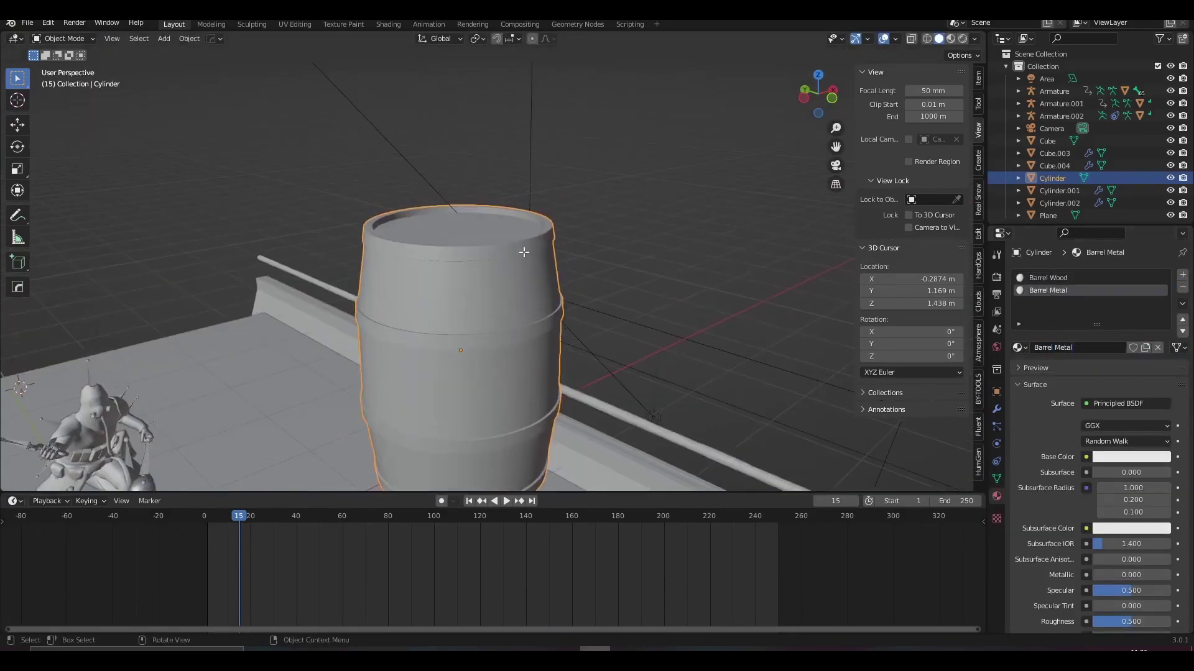
Select the ring-band faces for Barrel Metal, apply the barrel's scale, and preview material textures.
key("Tab")
key("3")
scroll(525, 251, "up", 5)
middle_click_drag(524, 252, 568, 349)
left_click(514, 328, "alt")
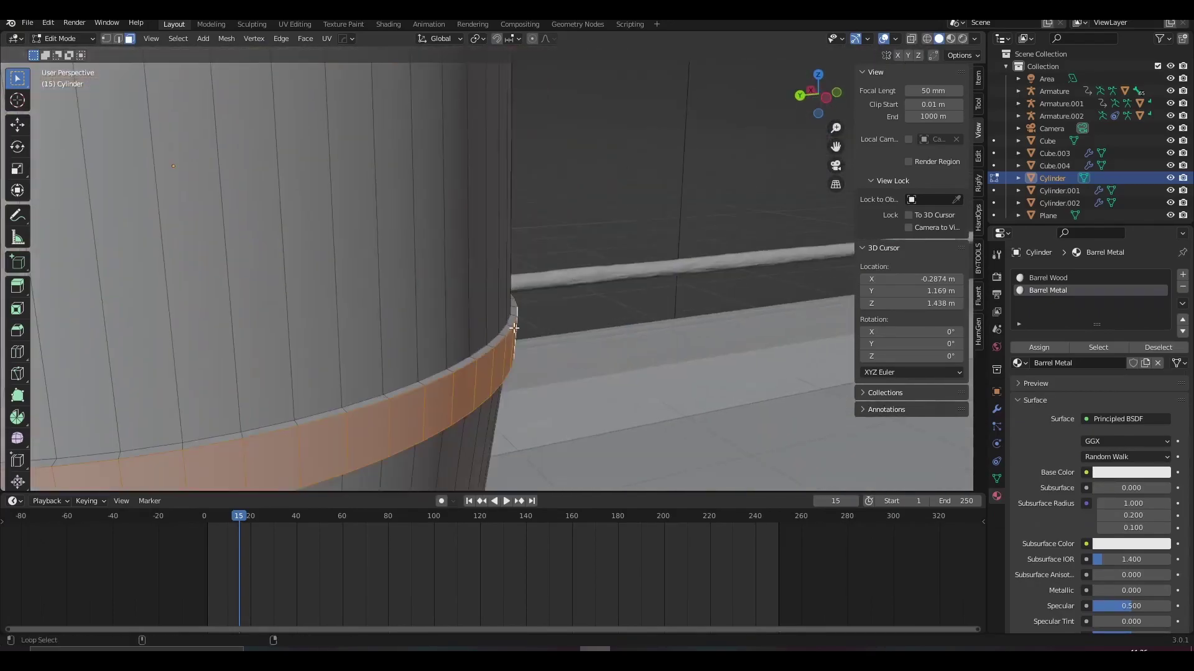
scroll(514, 328, "down", 3)
scroll(498, 280, "down", 4)
key("Tab")
key("ctrl+a")
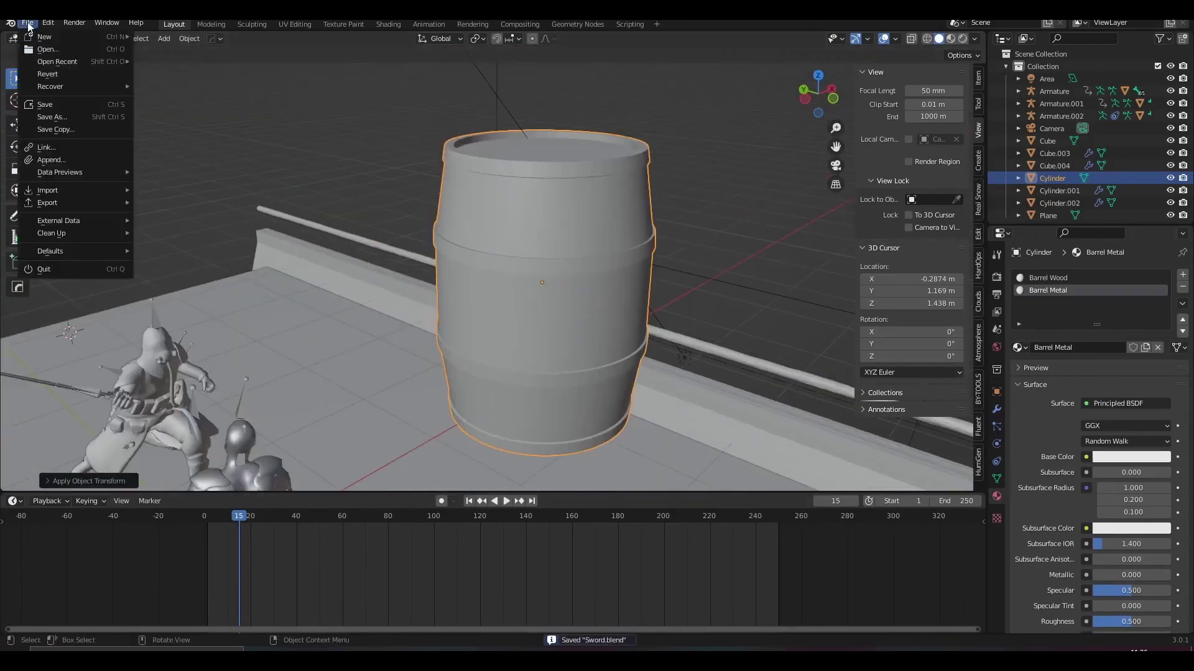
left_click(388, 24)
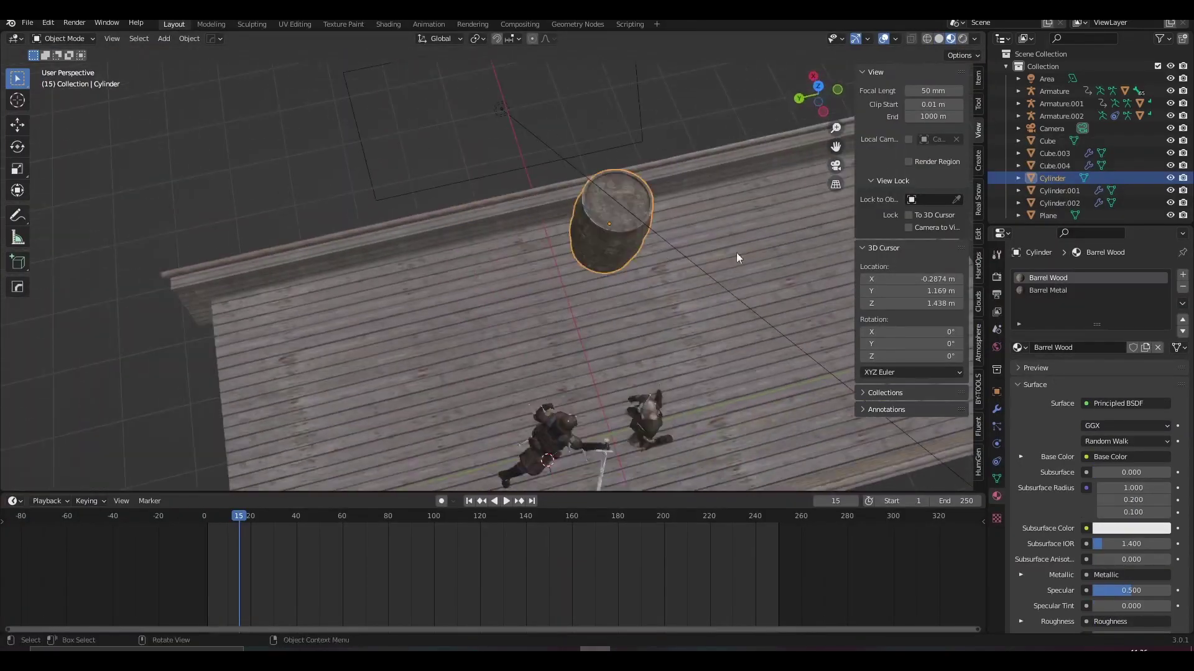
Move barrel copies into place in camera view, check rendered shading, and save Sword.blend.
key("KP_0")
key("g")
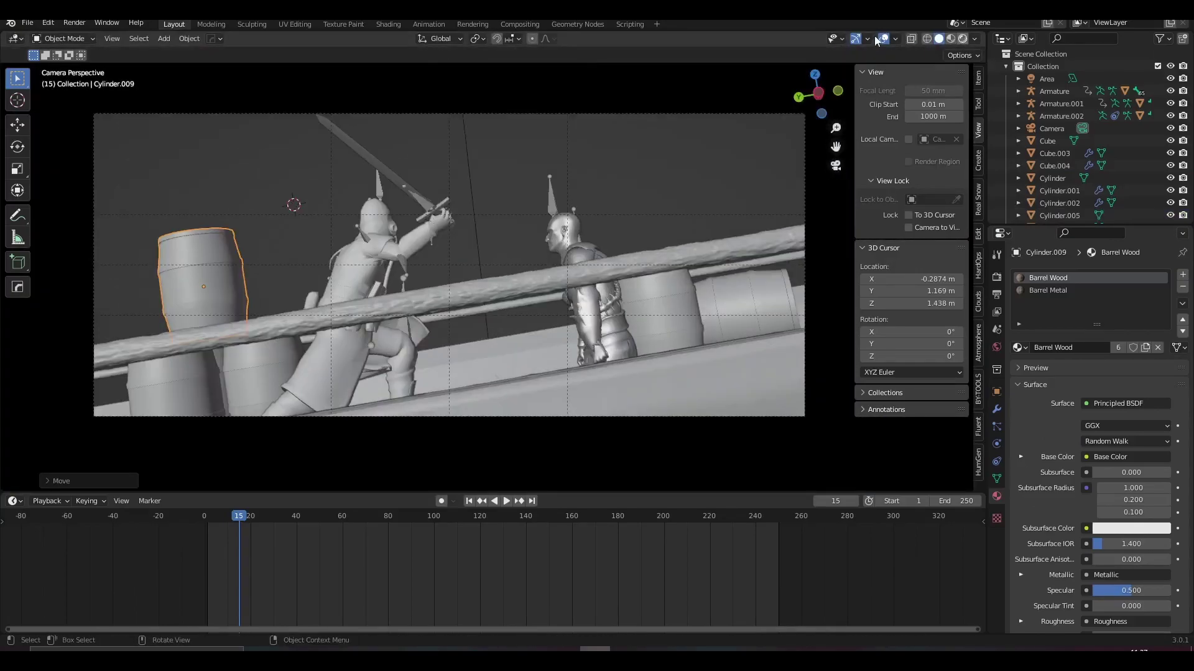
left_click(962, 38)
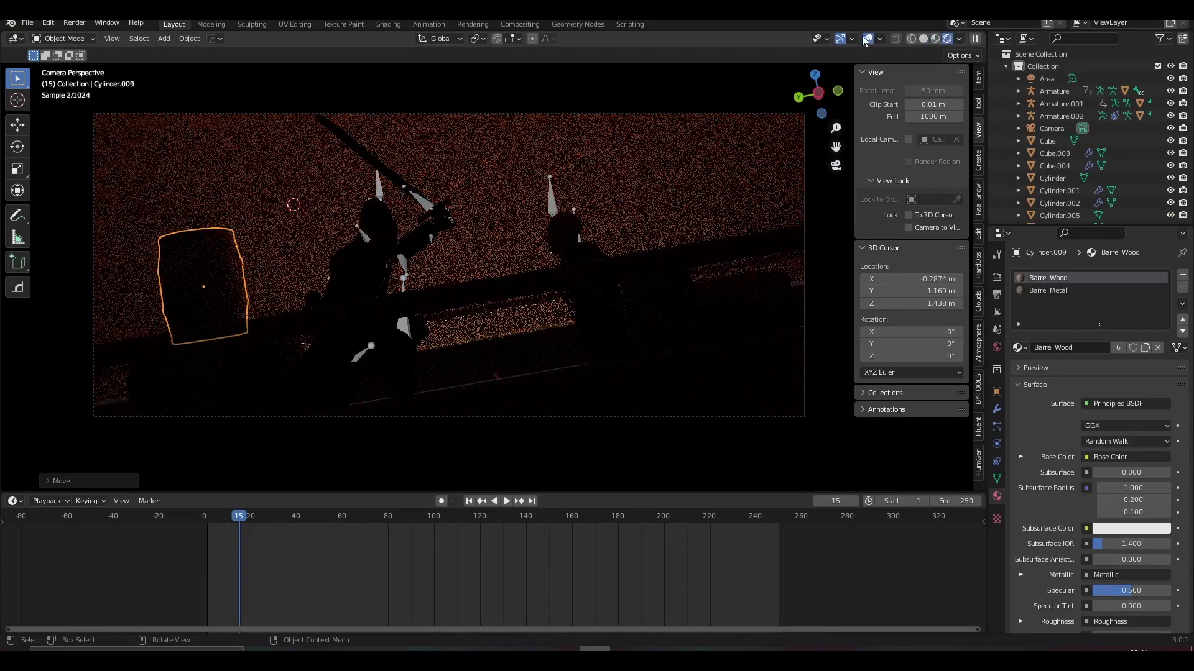
key("ctrl+s")
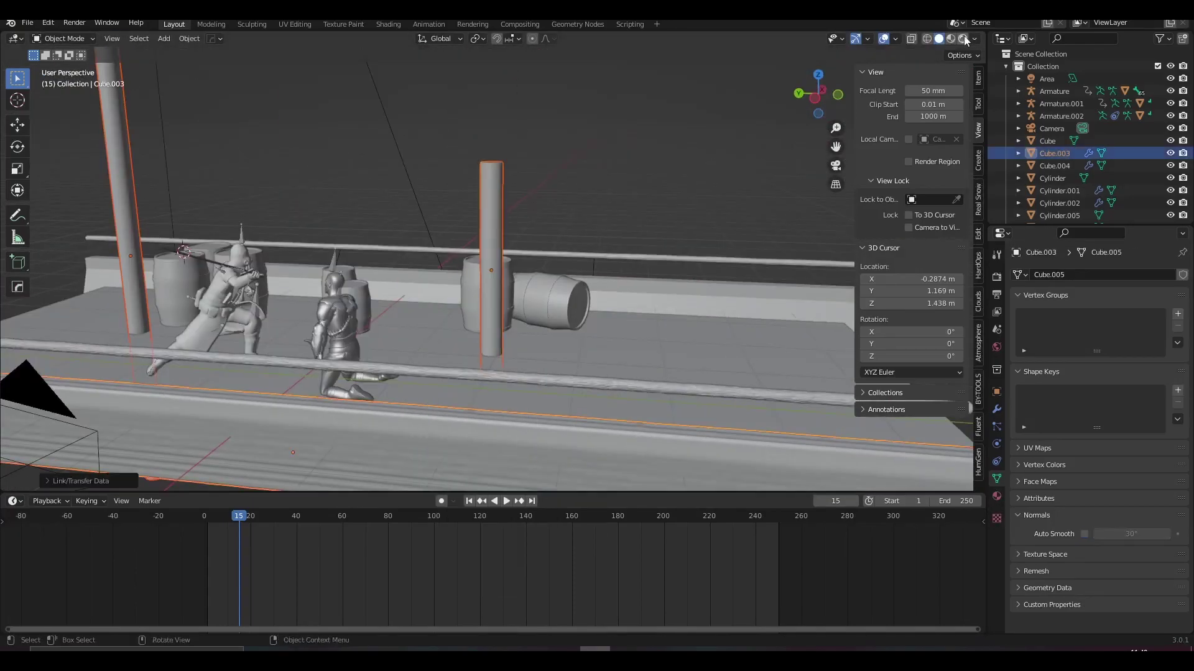
Toggle rendered shading and hide overlays to check the barrels and fighters' silhouettes.
left_click(963, 39)
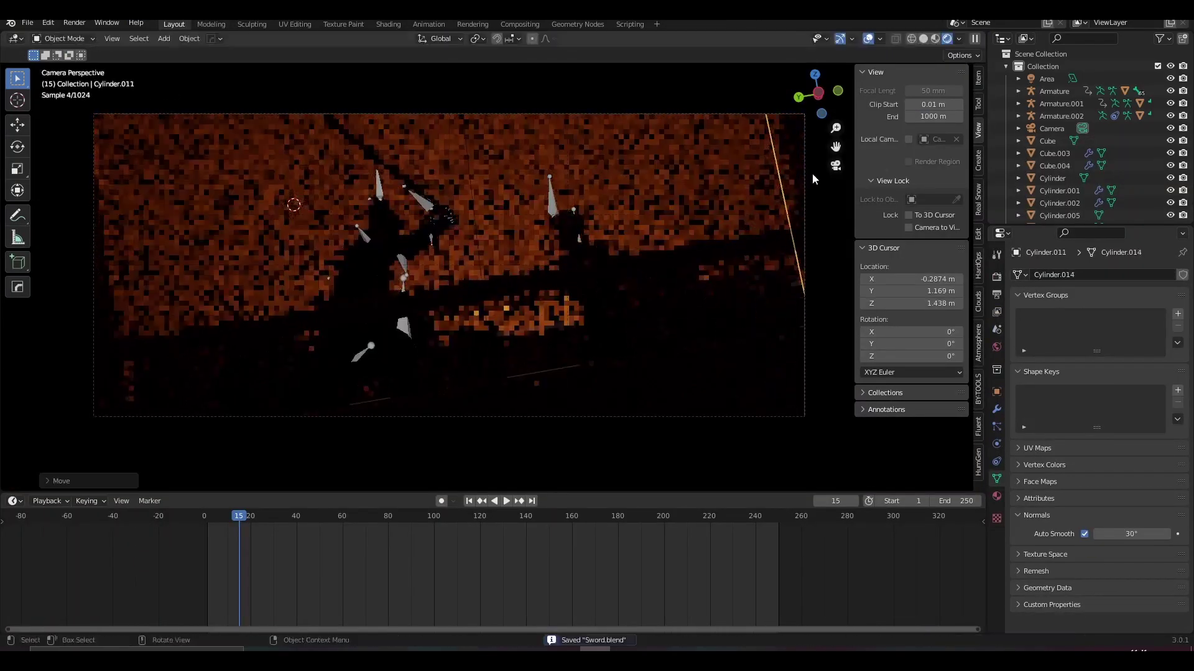
left_click(868, 38)
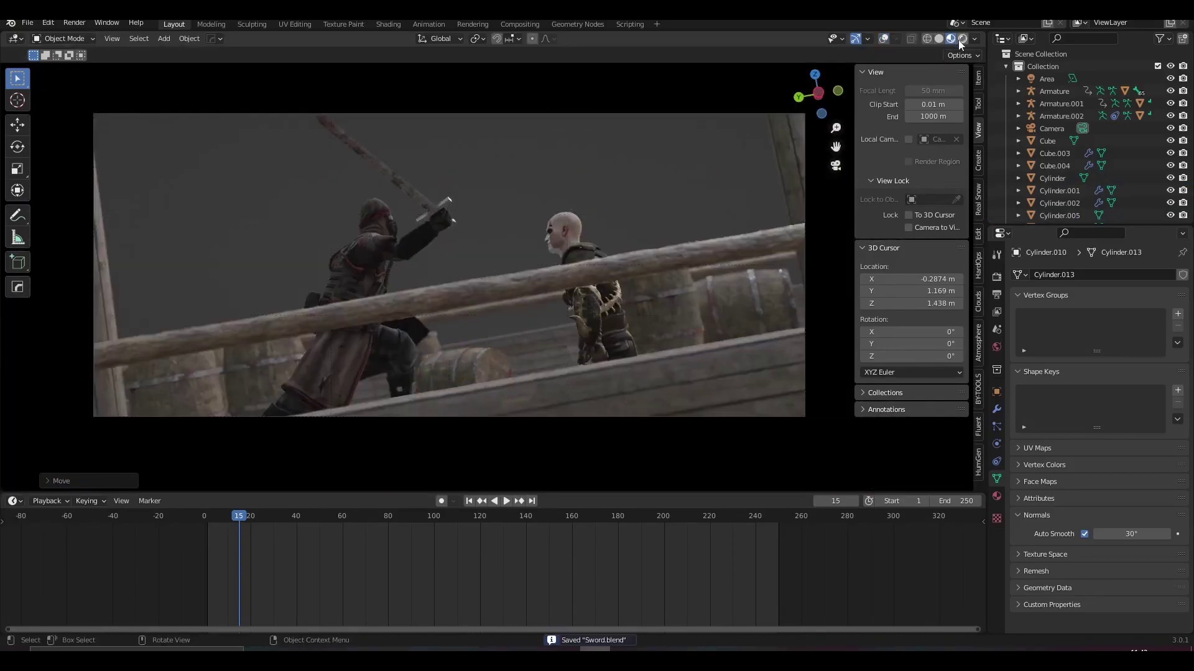
left_click(961, 39)
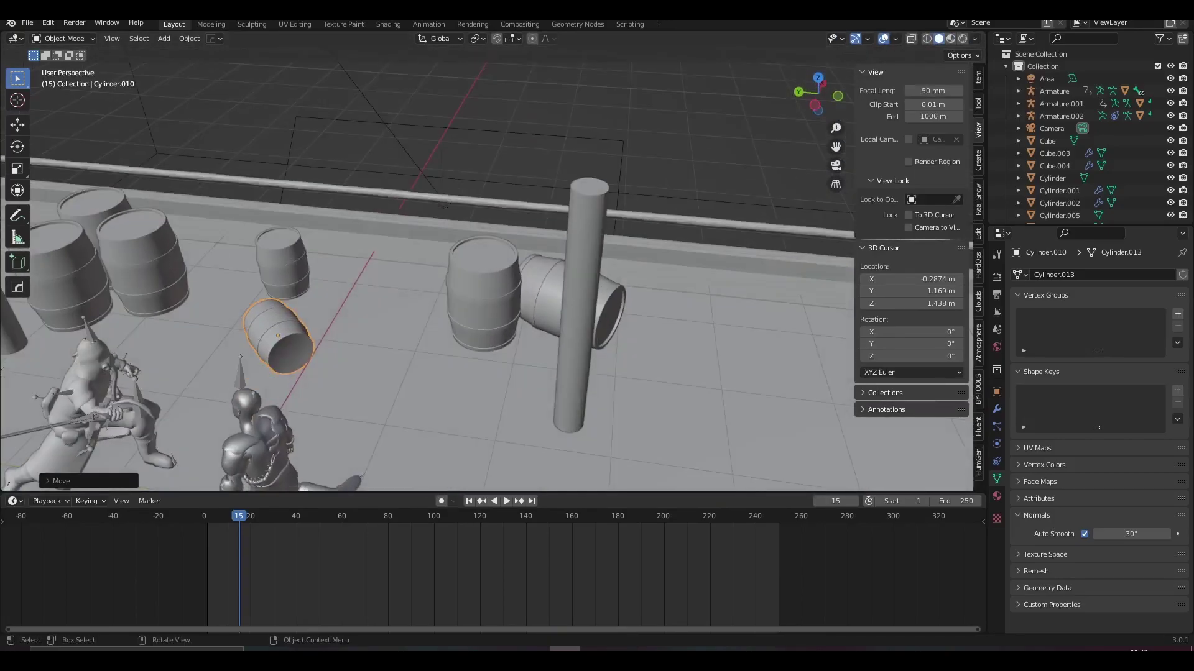
Add a cylinder, scale it thin in X and Y, and raise it as the spear pole.
key("shift+a")
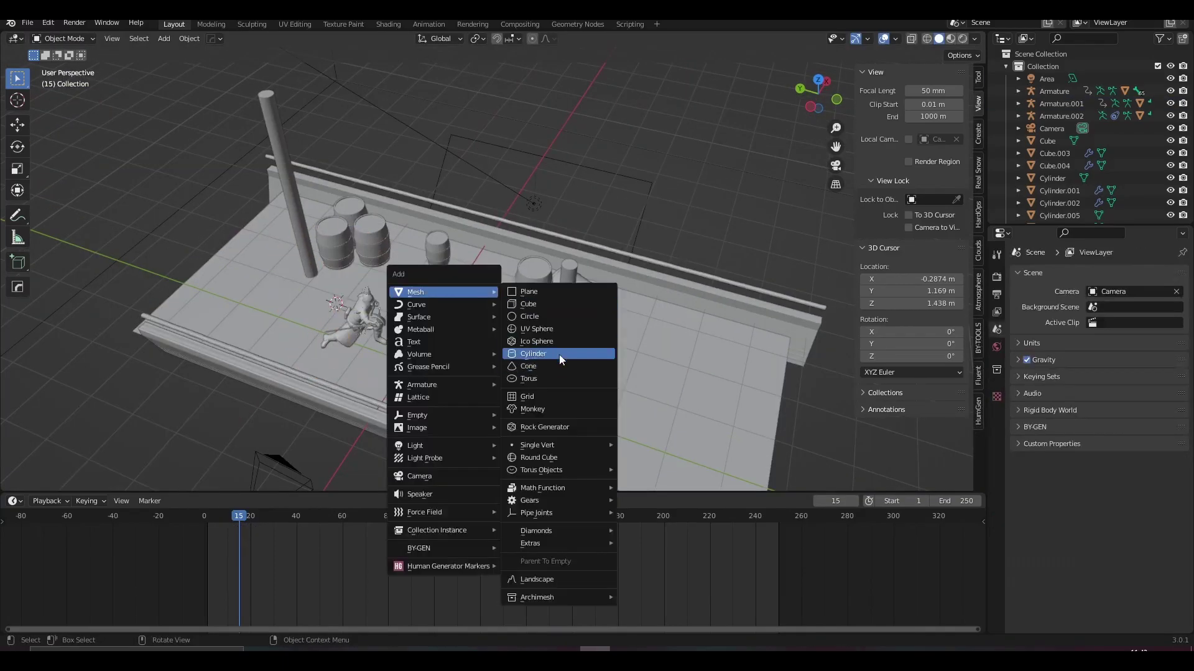
left_click(547, 347)
key("s")
key("shift+z")
left_click(433, 405)
key("g")
key("shift+z")
middle_click_drag(434, 406, 545, 279)
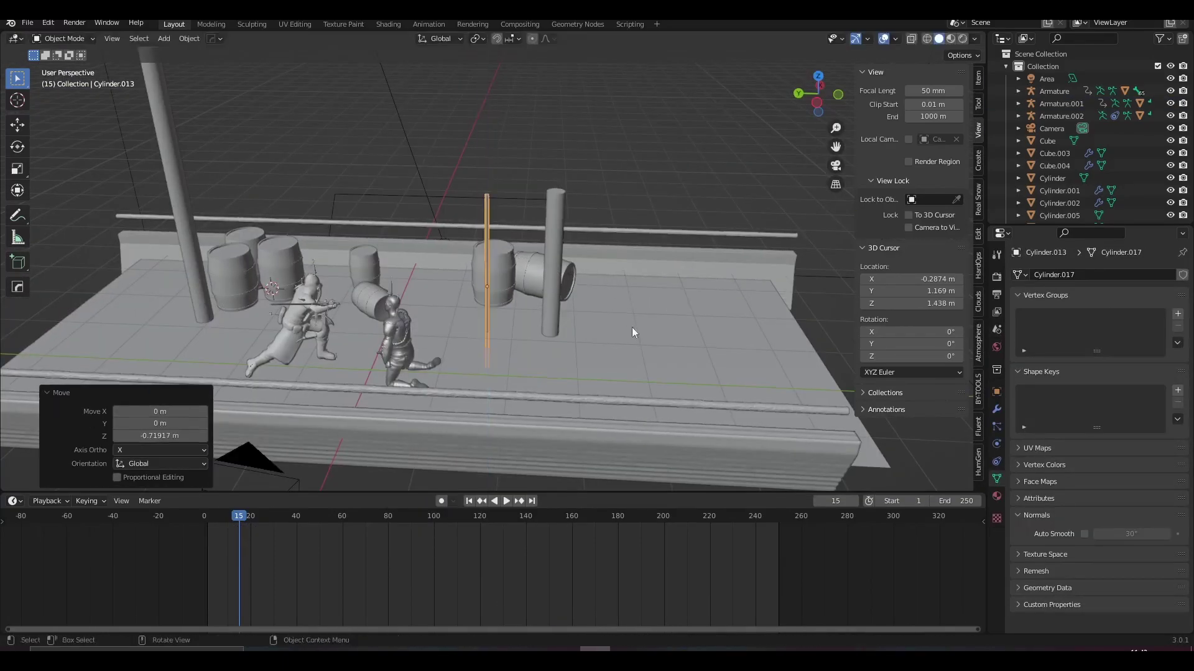
Turn on auto smooth for the spear pole.
key("Tab")
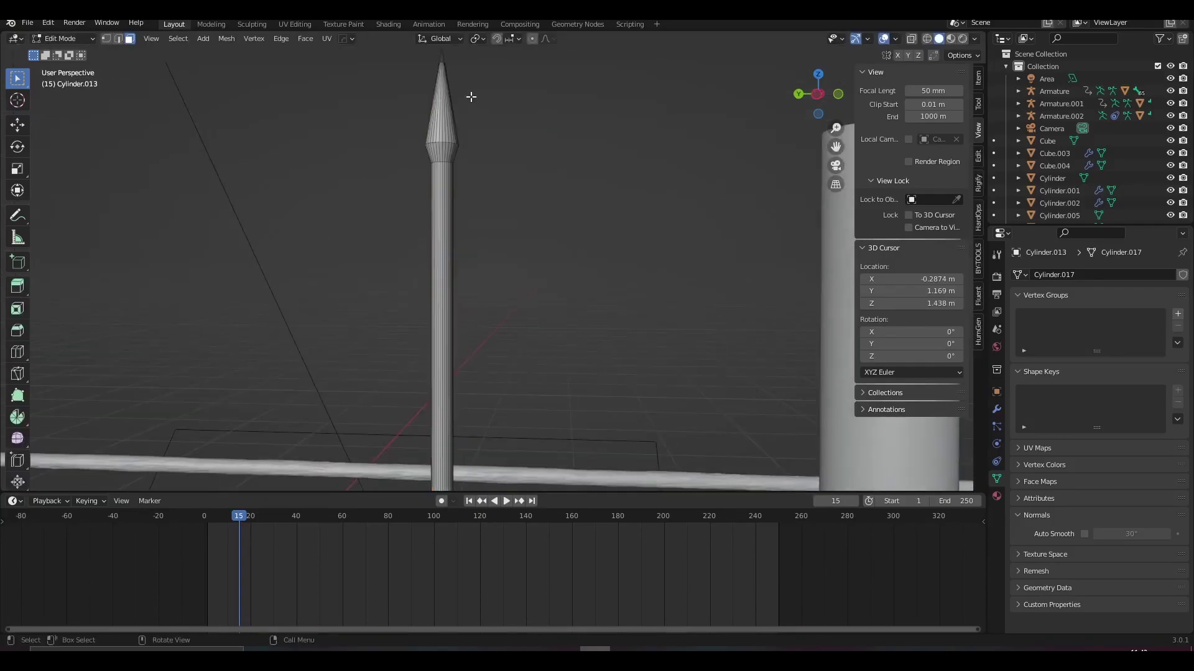
left_click(559, 209)
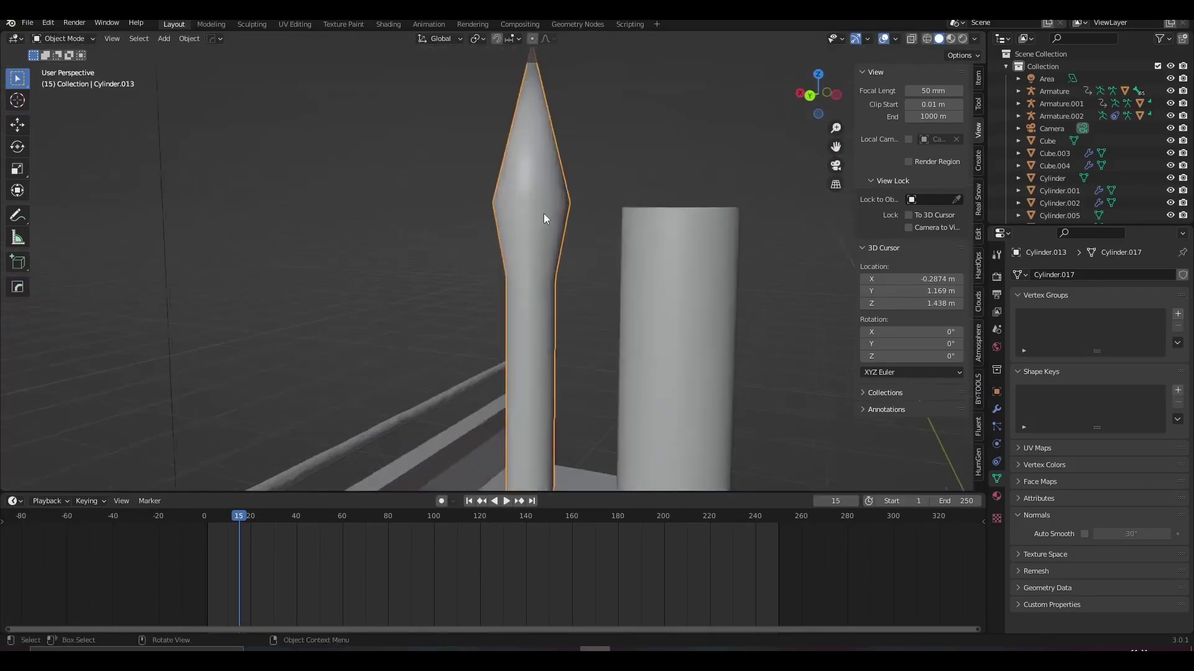
key("Tab")
mouse_move(546, 219)
middle_mouse_down()
mouse_move(675, 410)
mouse_move(473, 323)
middle_mouse_up()
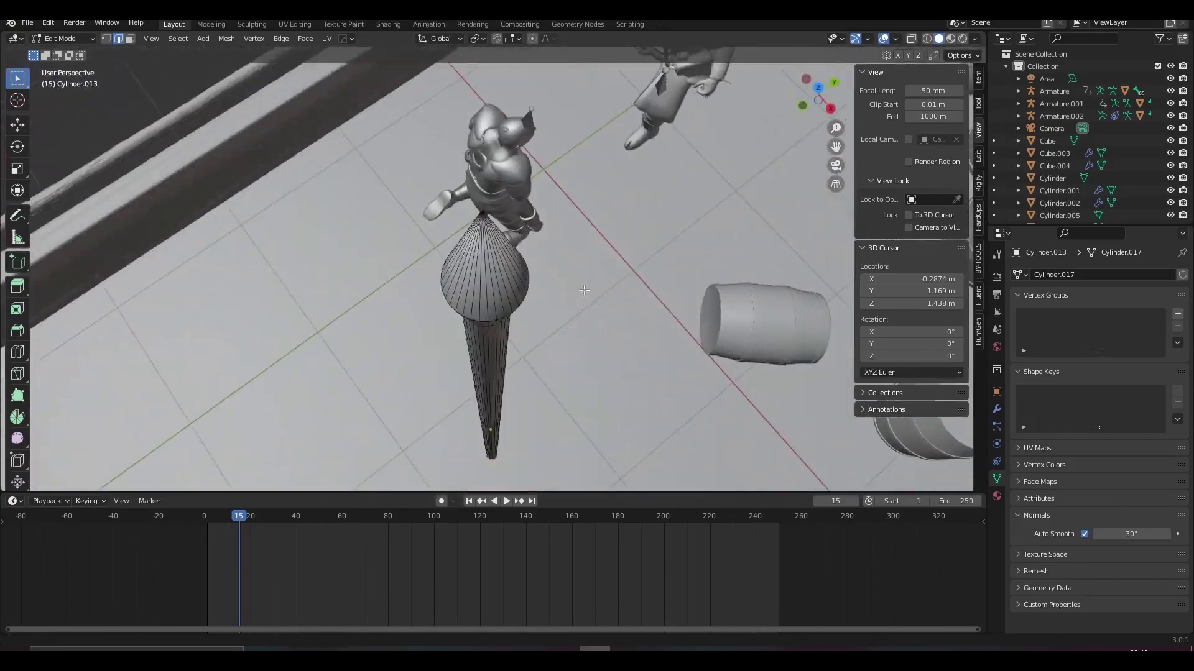
scroll(420, 239, "up", 8)
Shape the pointed spearhead by splitting its edges and shrinking and moving shaft loops.
key("ctrl+e")
left_click(420, 239)
mouse_move(420, 239)
middle_mouse_down()
mouse_move(541, 282)
mouse_move(495, 232)
middle_mouse_up()
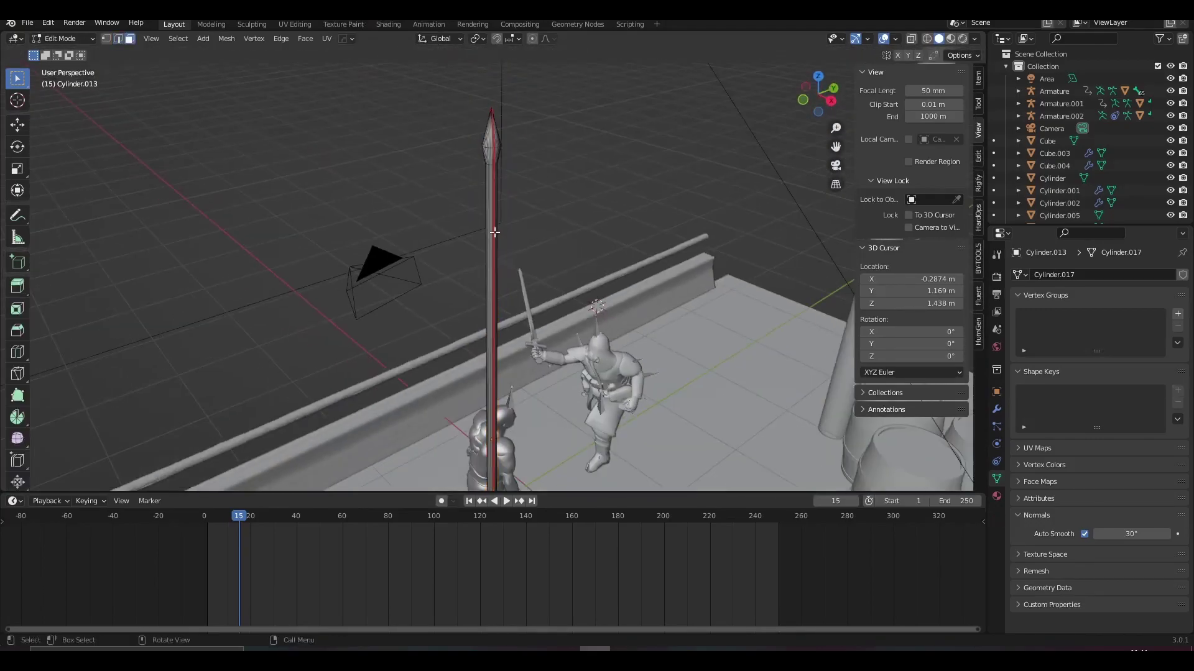
left_click(682, 326)
middle_click_drag(681, 325, 508, 287)
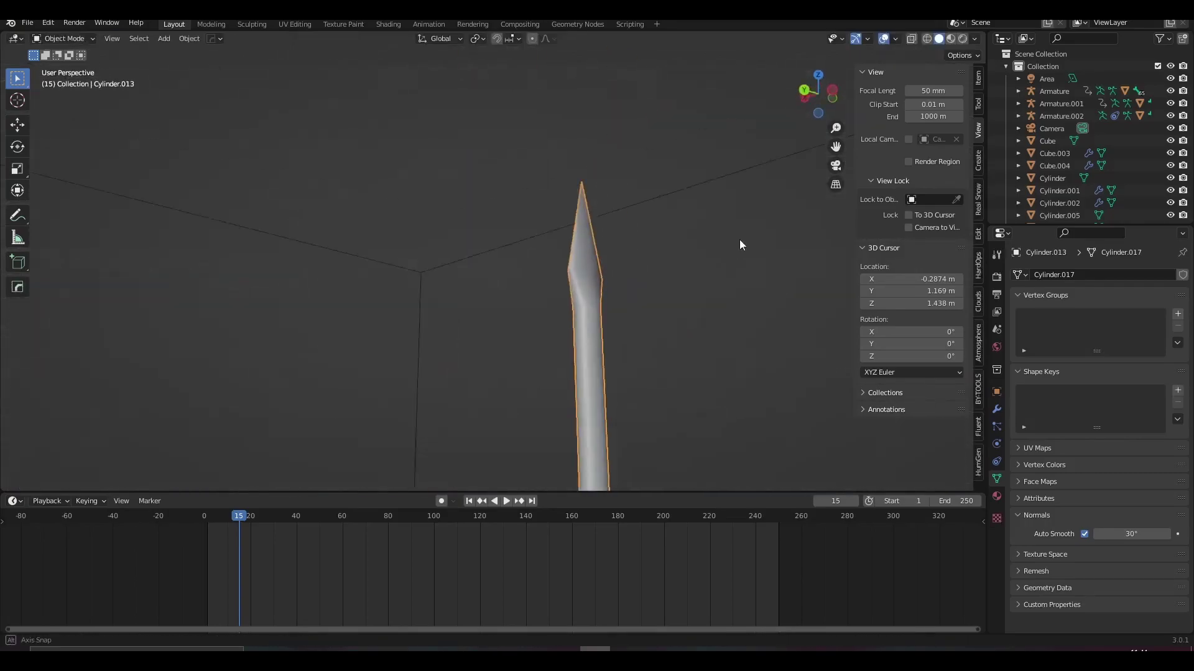
scroll(508, 287, "down", 5)
scroll(501, 333, "up", 5)
mouse_move(400, 248)
middle_mouse_down()
mouse_move(501, 333)
mouse_move(466, 320)
middle_mouse_up()
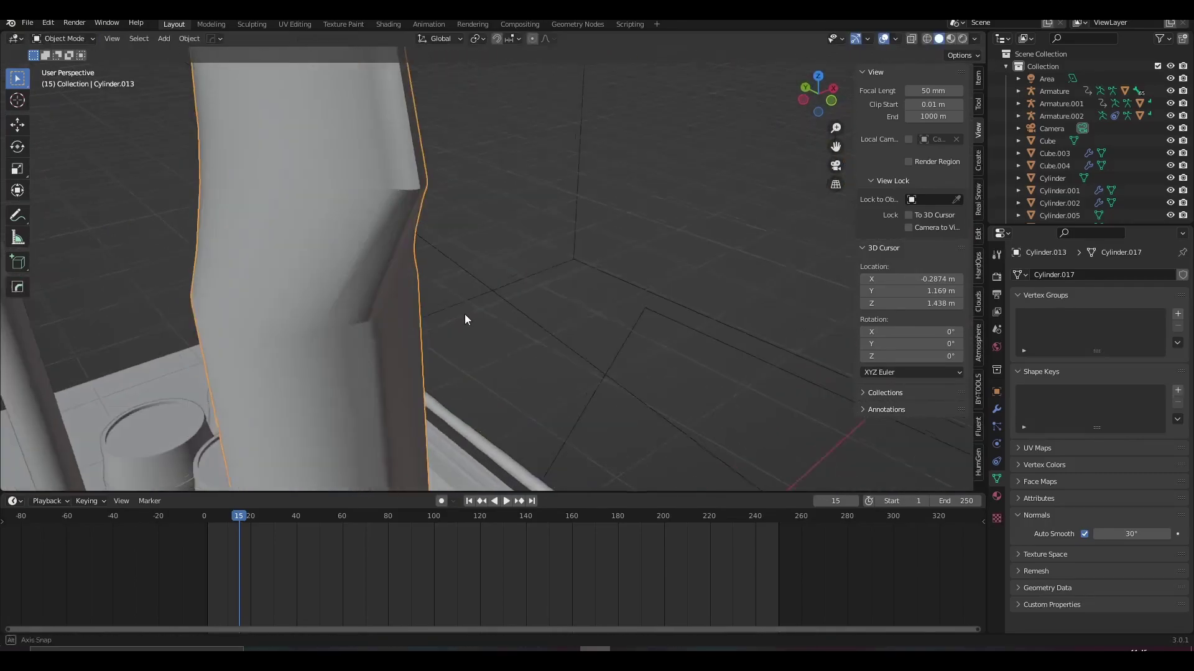
key("g")
left_click(489, 274)
mouse_move(489, 273)
middle_mouse_down()
mouse_move(498, 286)
mouse_move(712, 333)
middle_mouse_up()
scroll(497, 286, "down", 5)
key("Tab")
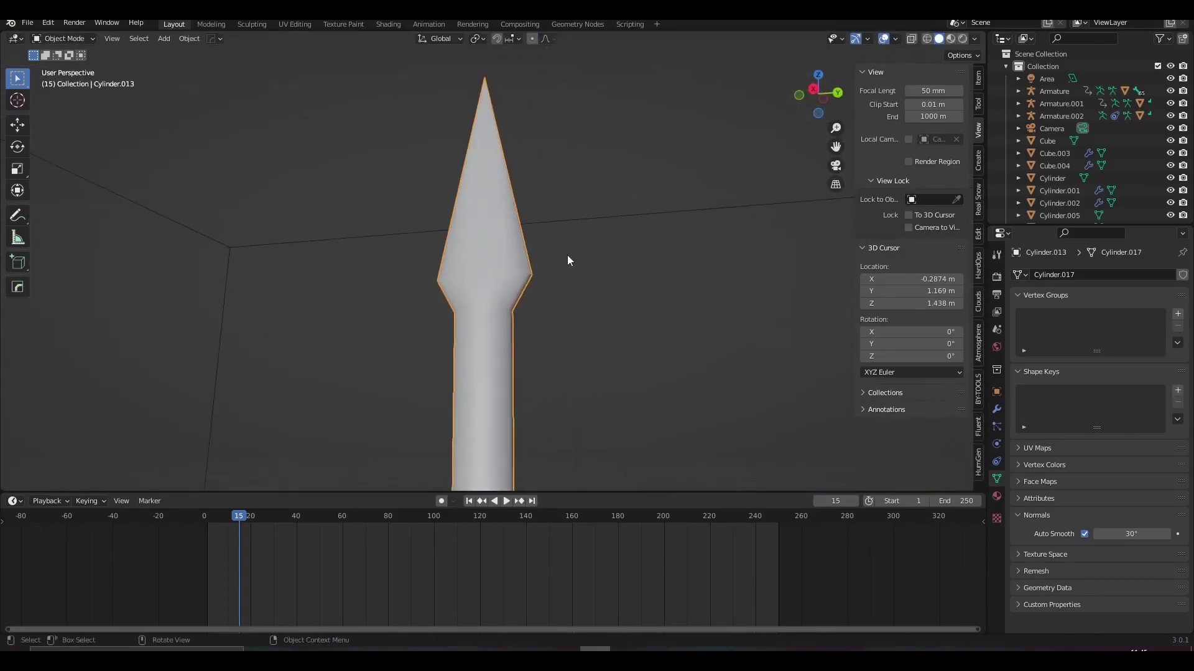
Create and name the Spear Wood material for the spear shaft.
mouse_move(567, 259)
middle_mouse_down()
mouse_move(698, 245)
mouse_move(468, 292)
middle_mouse_up()
key("Tab")
left_click(1114, 327)
double_click(1063, 343)
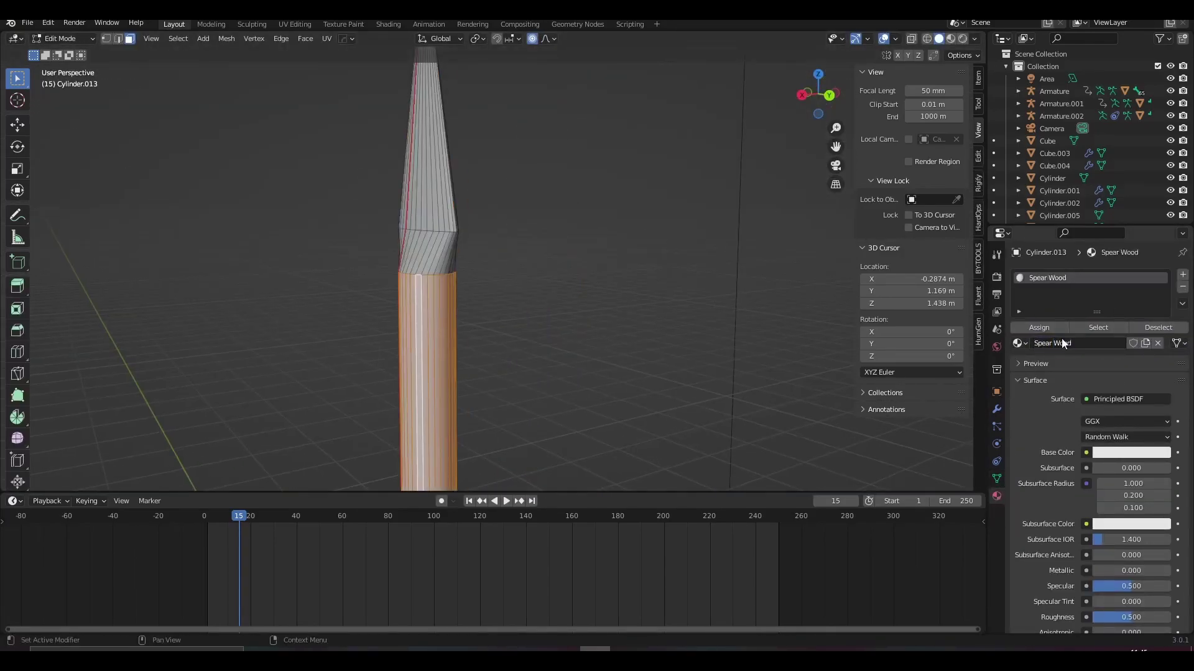
mouse_move(443, 215)
middle_mouse_down()
mouse_move(472, 262)
mouse_move(622, 236)
middle_mouse_up()
Select the spearhead and assign it a new Spear metal material in a second slot.
key("ctrl+l")
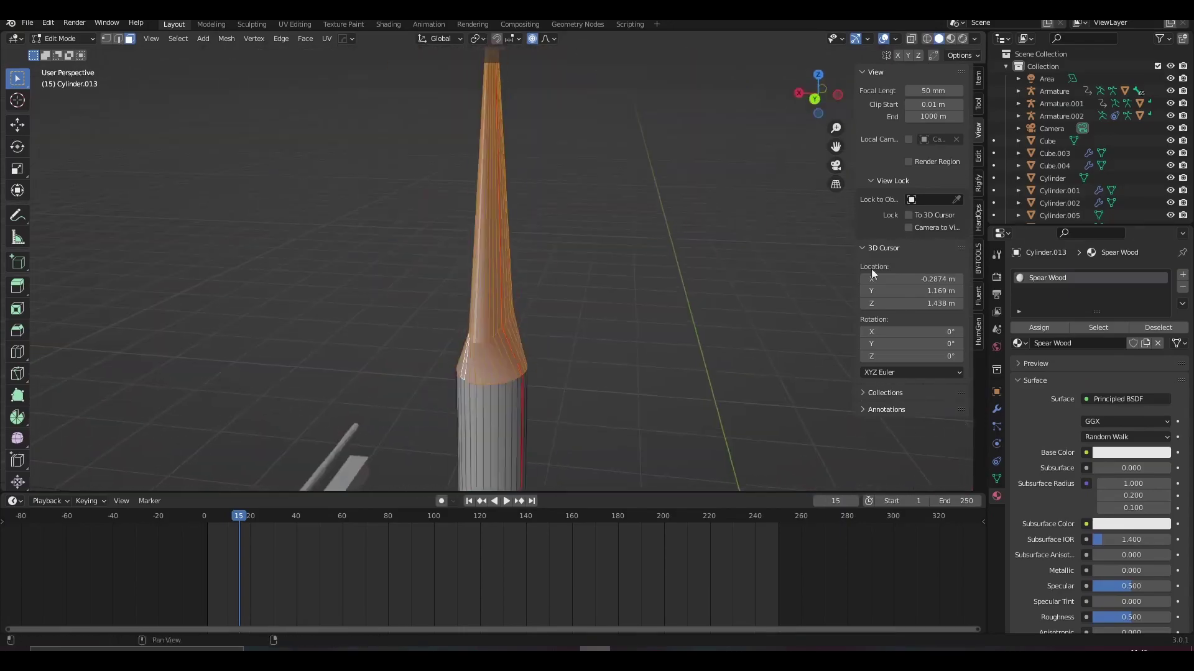
left_click(1183, 274)
left_click(1095, 363)
double_click(1063, 363)
left_click(1050, 347)
key("Tab")
mouse_move(559, 261)
middle_mouse_down()
mouse_move(608, 253)
mouse_move(622, 279)
middle_mouse_up()
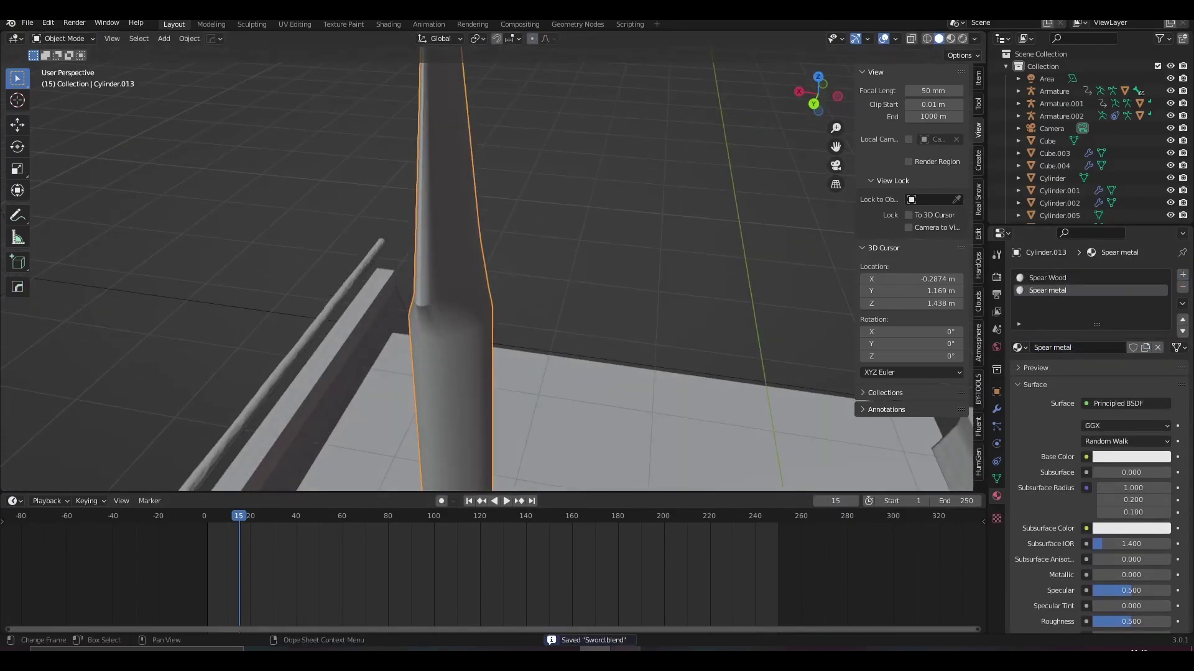
left_click(388, 23)
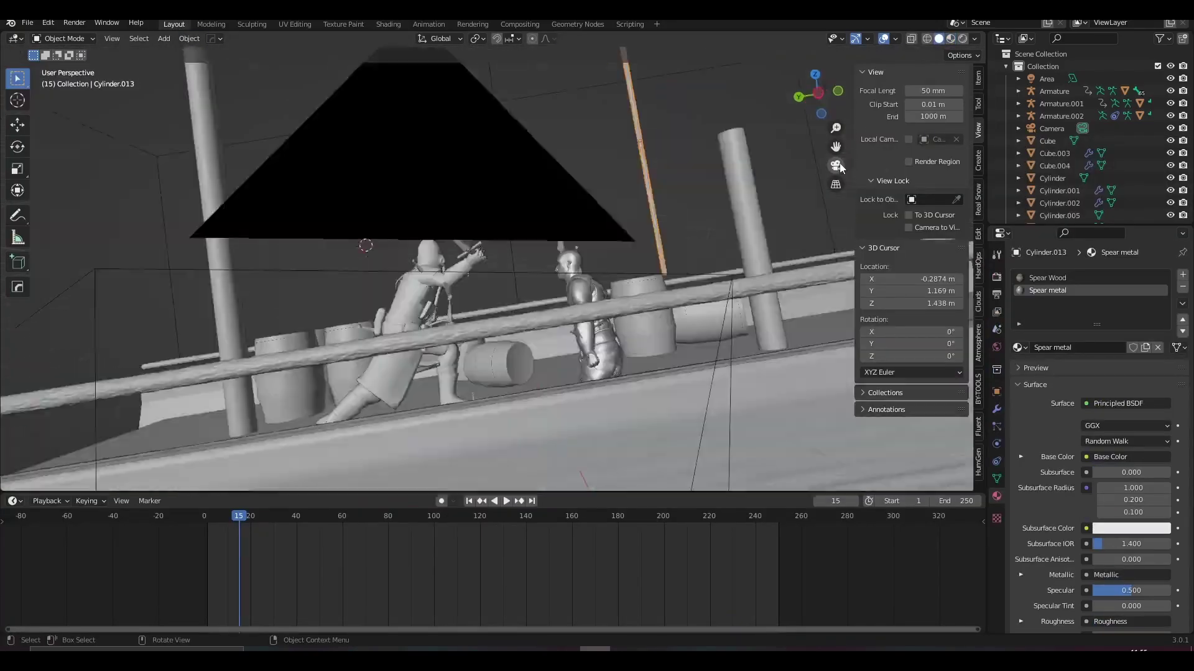
Move spear copies upright into the background and lay one across the deck, viewed through the camera.
left_click(836, 166)
key("g")
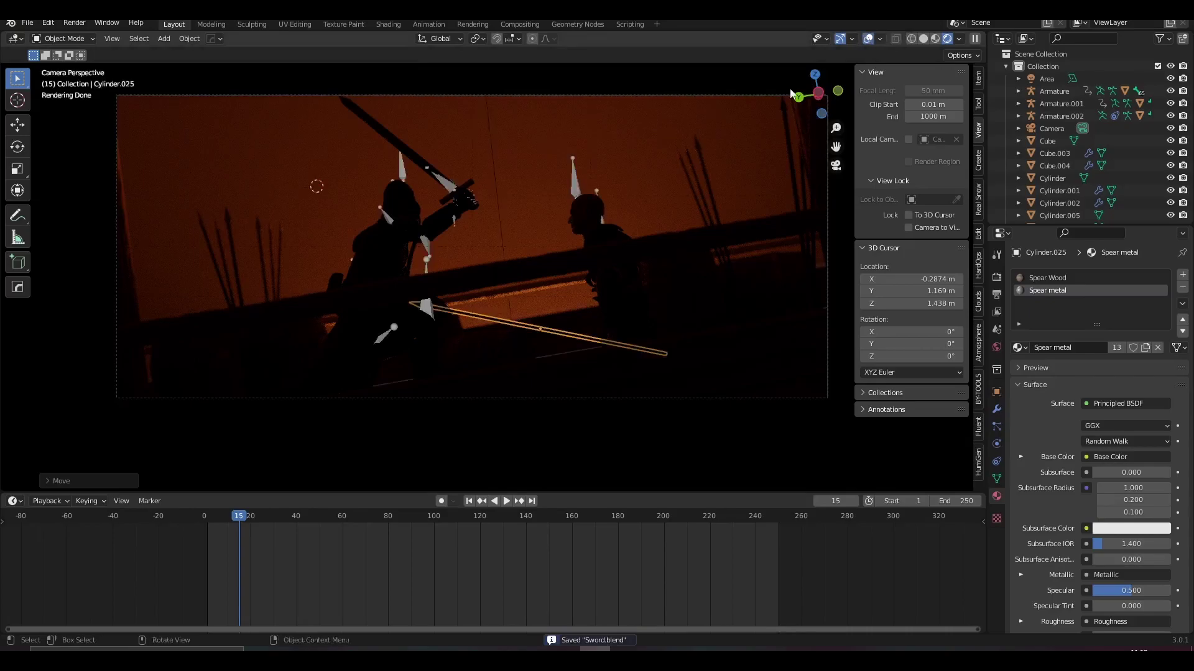
Preview the flame plane's materials, render the camera view live, and save Sword.blend.
left_click(936, 39)
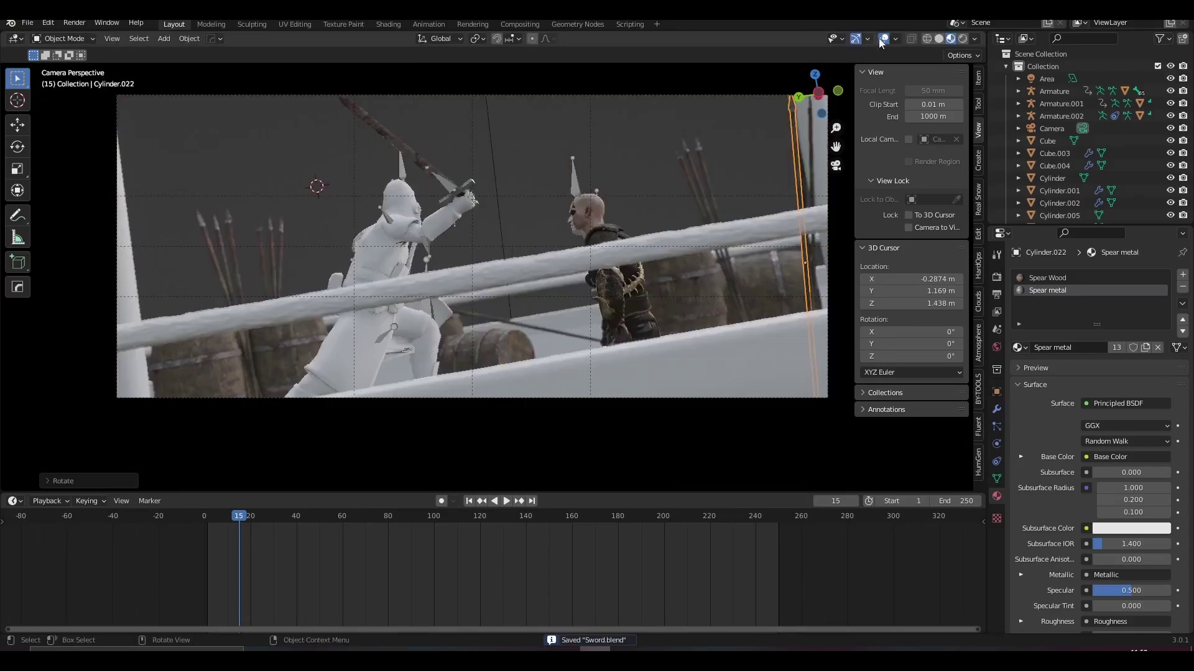
key("KP_0")
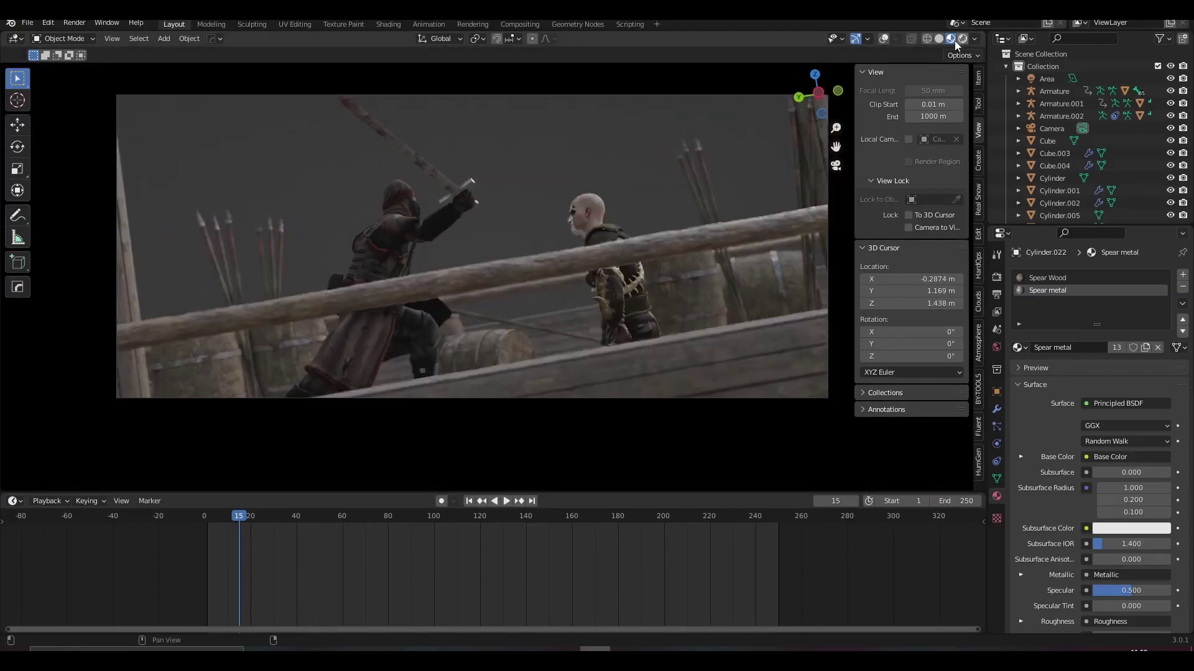
left_click(961, 39)
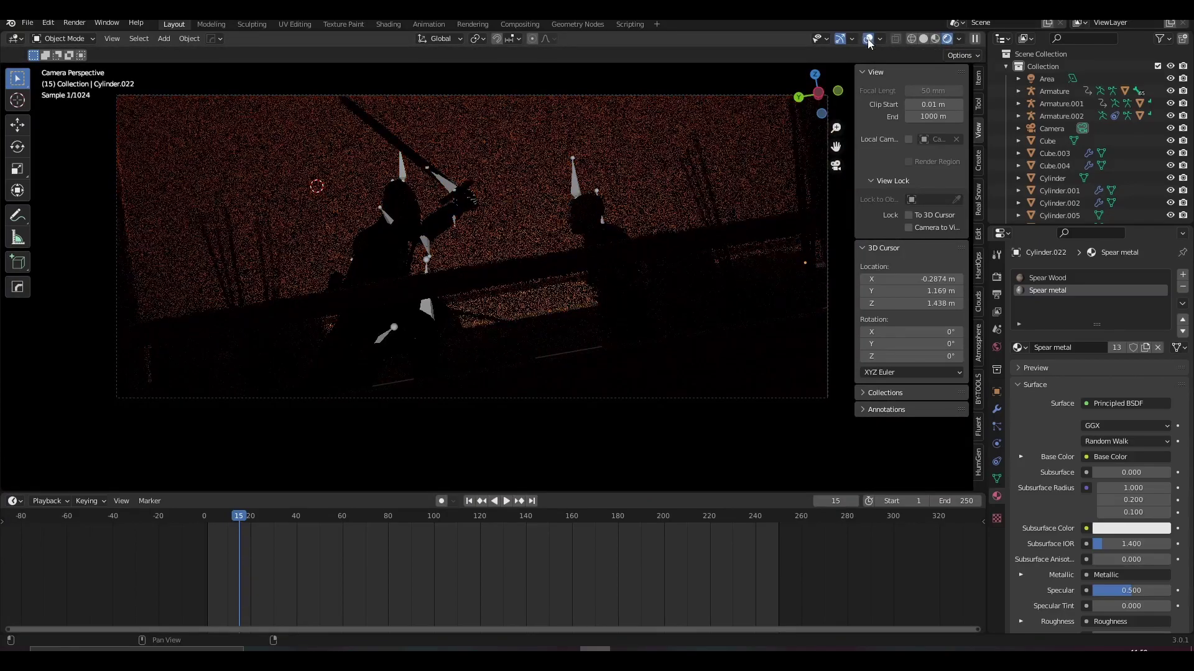
key("ctrl+s")
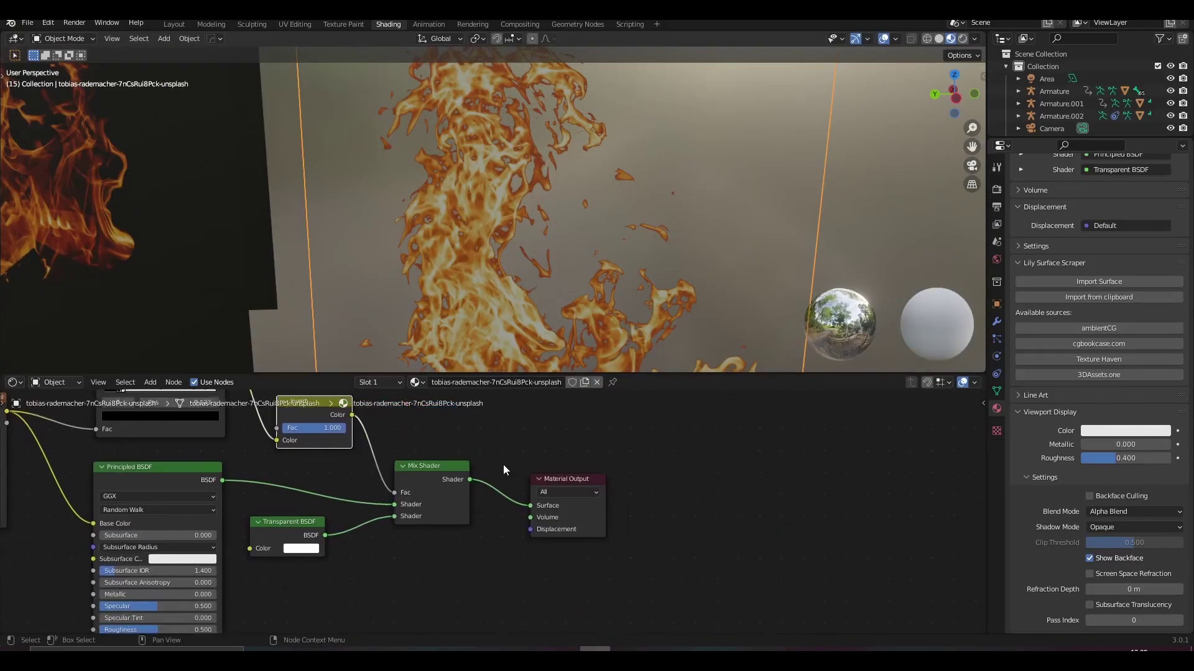
Connect the strength-10 Emission node into the Mix Shader's first shader input.
left_click_drag(546, 511, 602, 512)
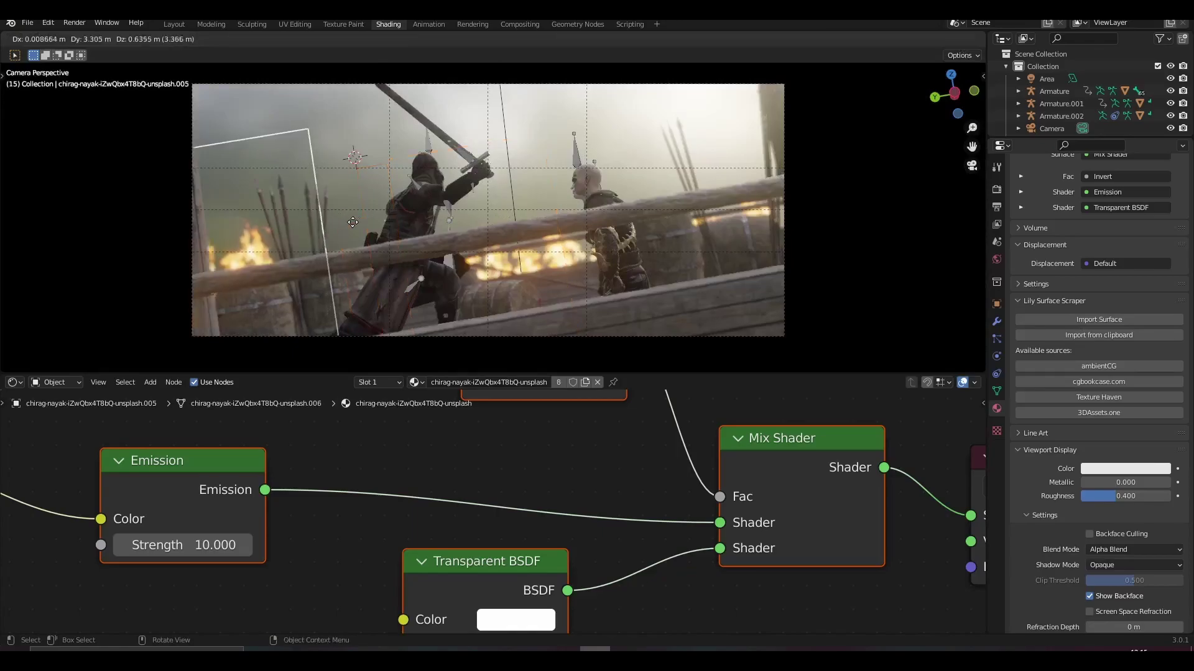
Place a duplicated flame plane beside the fighters behind the railing.
left_click(463, 224)
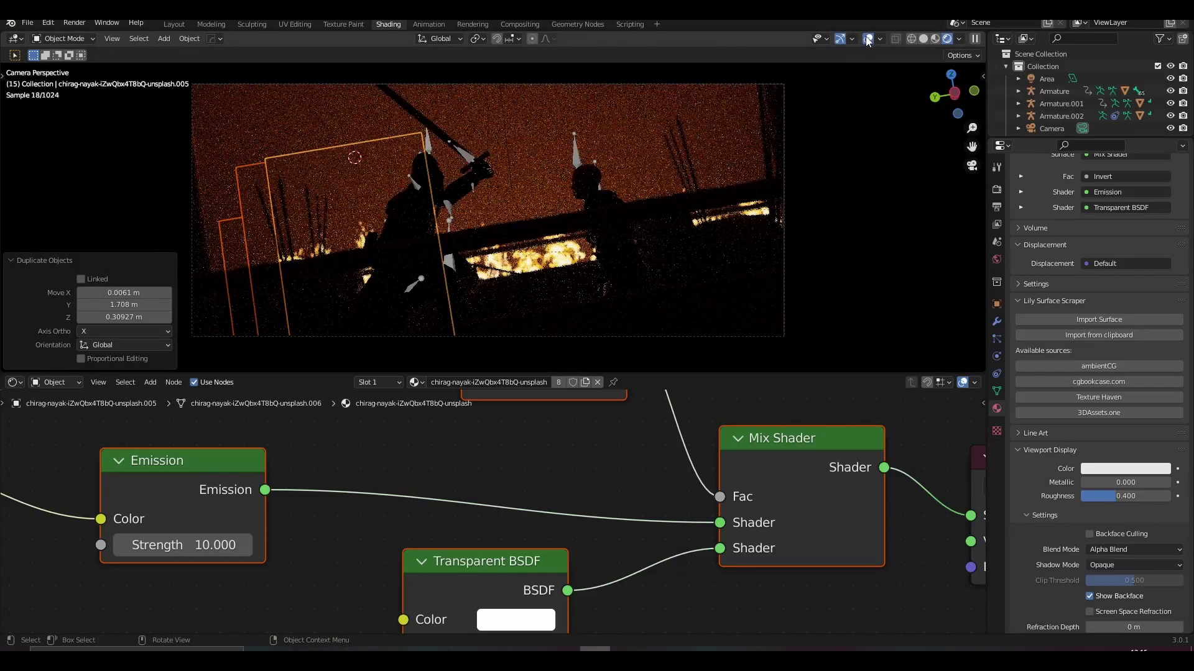